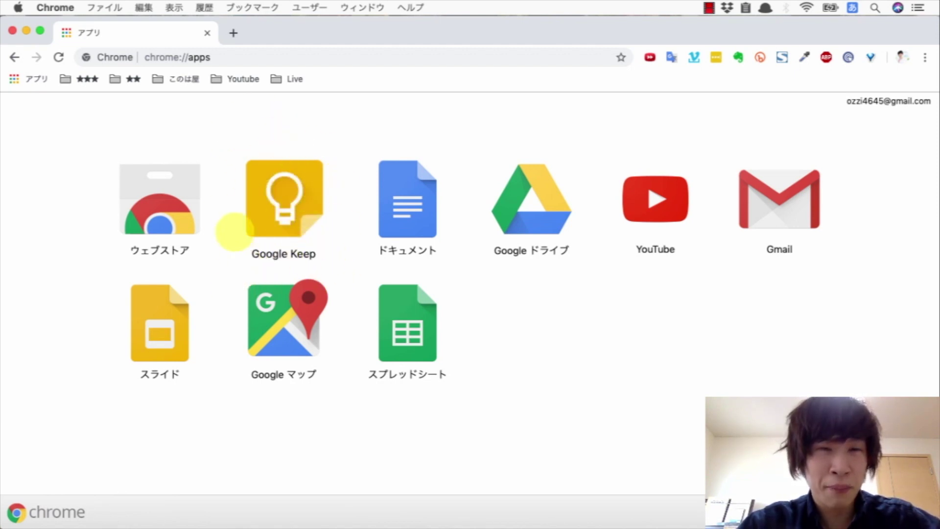
Step: Open Google Keep from the Chrome apps page and look over the overview of existing notes
click(290, 211)
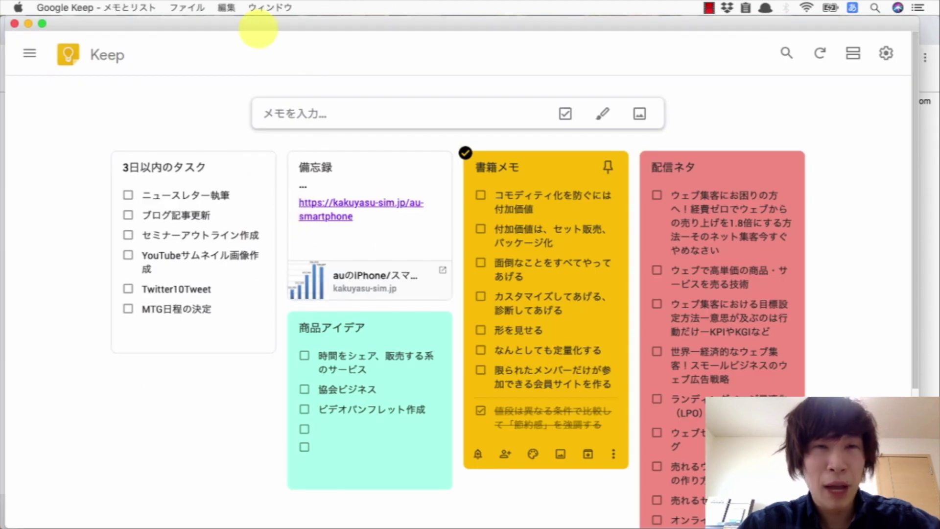
double_click(259, 24)
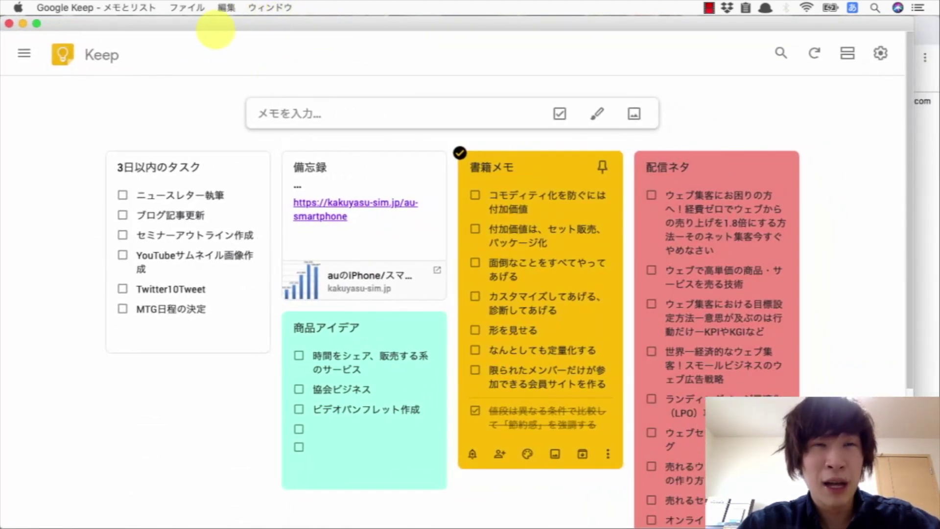
drag(220, 28, 231, 25)
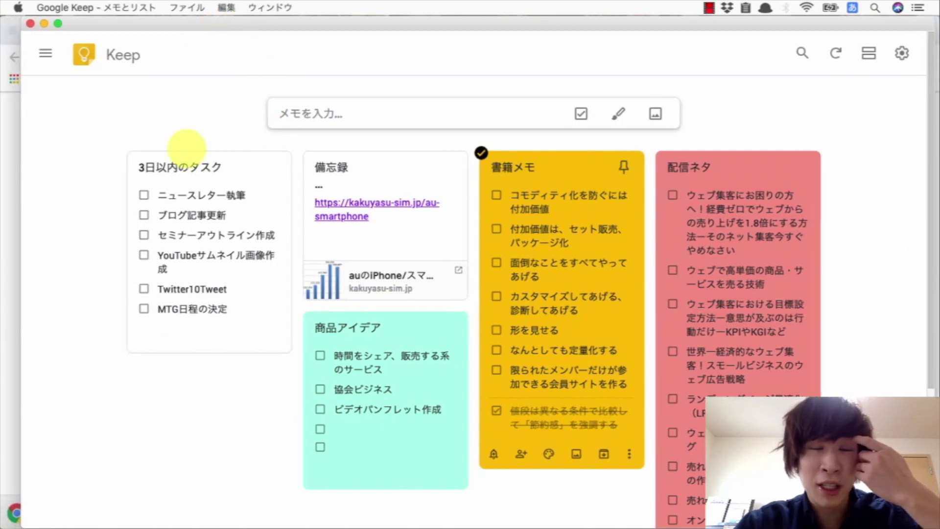
scroll(253, 330, down, 5)
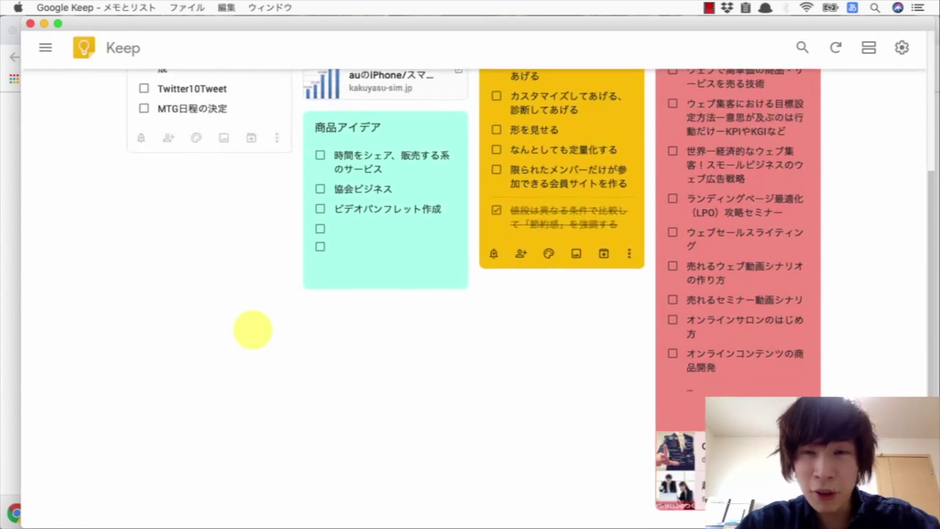
scroll(342, 303, up, 5)
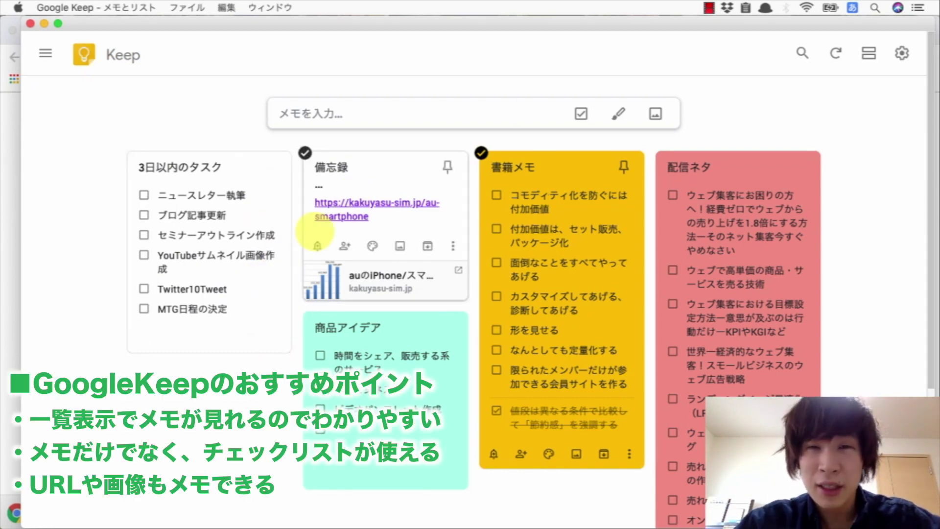
Step: Create a note titled 備忘録 with the text テキスト and delete it again
click(368, 107)
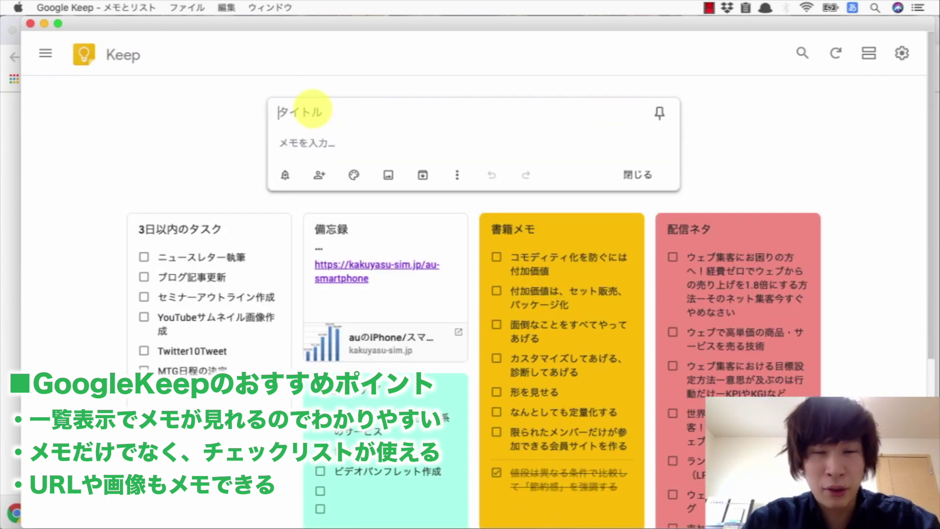
click(308, 110)
text(備忘録)
key(Return)
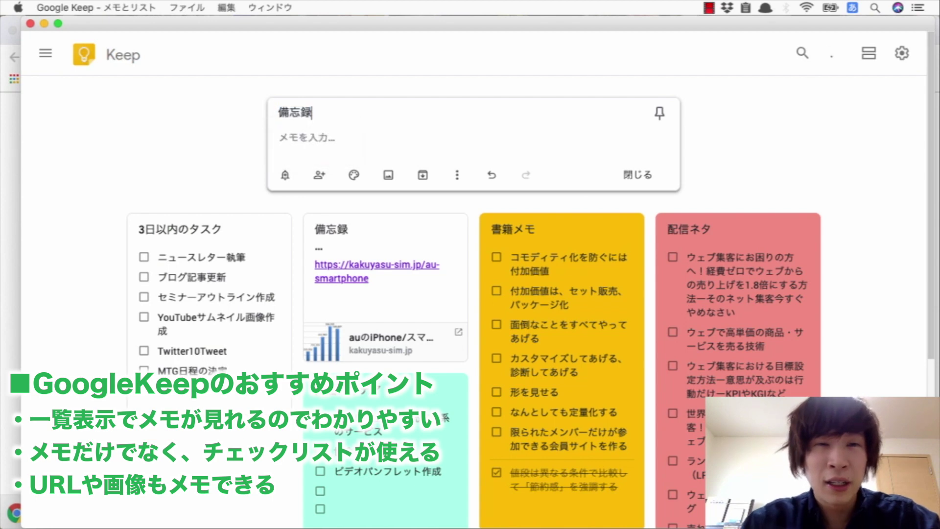
text(テキスト)
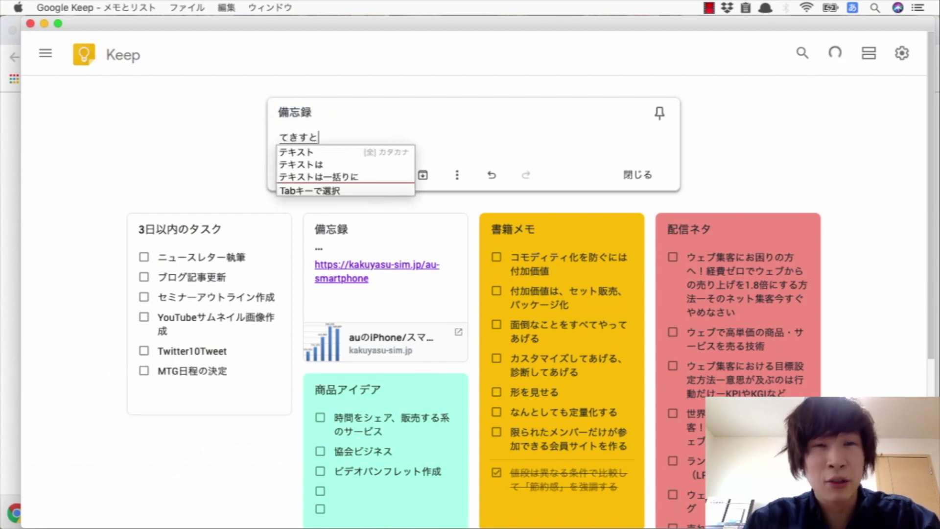
key(Return)
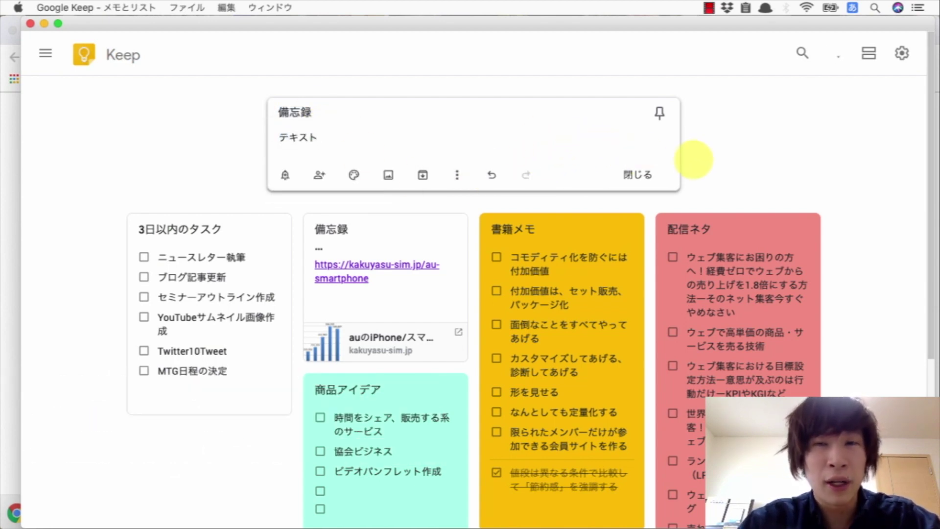
click(701, 157)
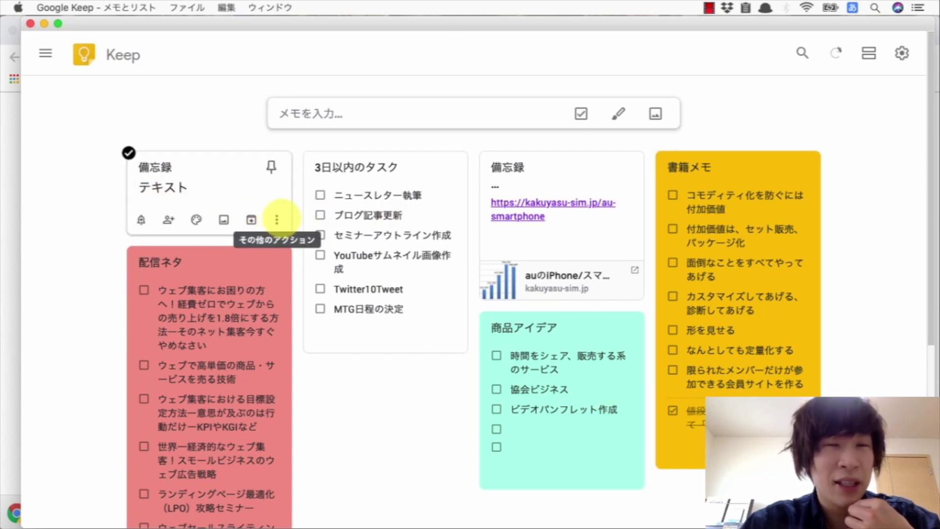
click(277, 220)
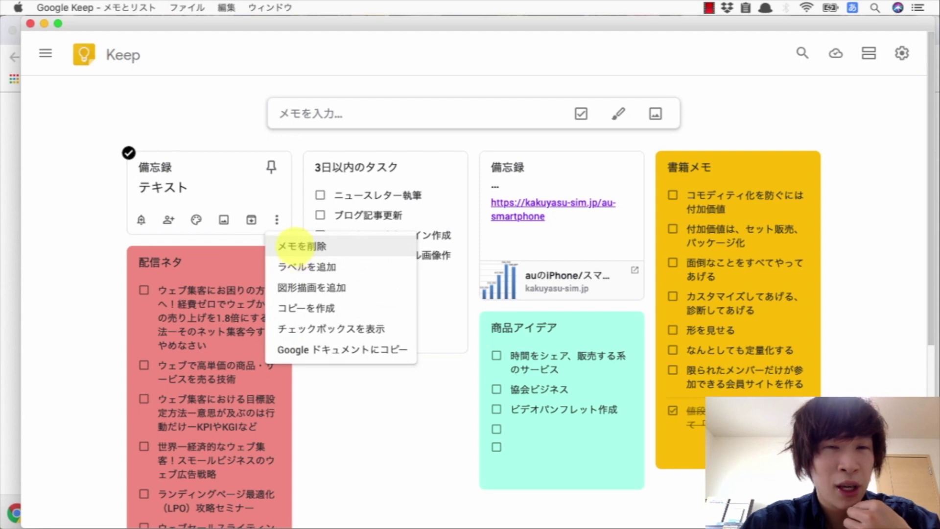
click(296, 246)
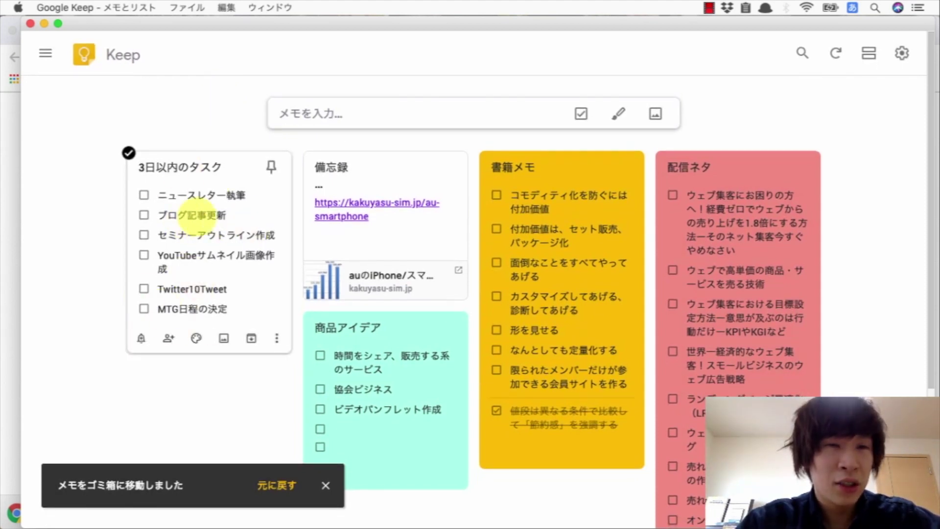
Step: In the 3日以内のタスク list, check off and restore ニュースレター執筆, ブログ記事更新 and MTG日程の決定 one after another
click(143, 194)
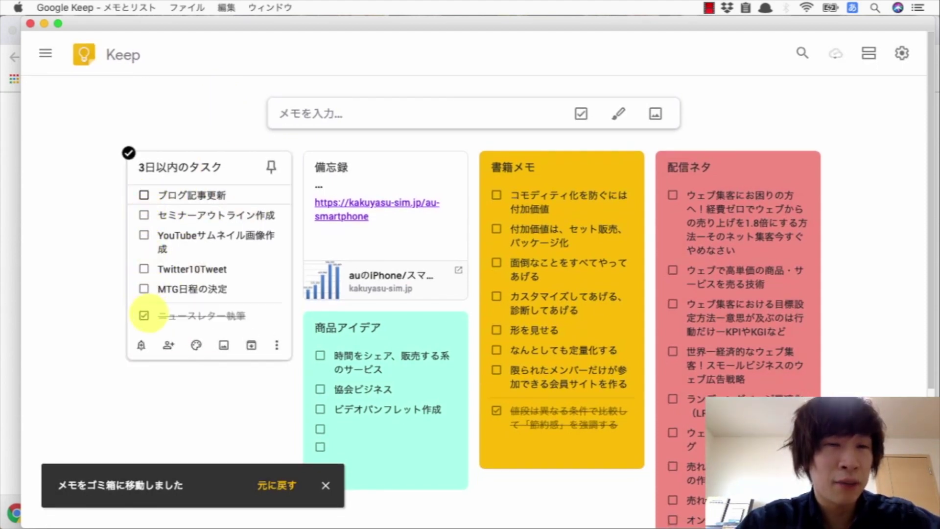
click(144, 315)
click(144, 215)
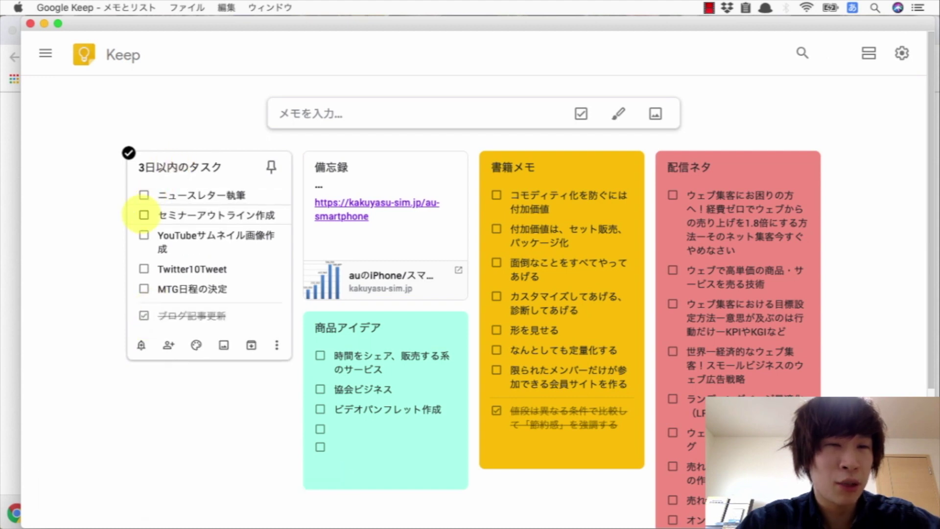
click(144, 315)
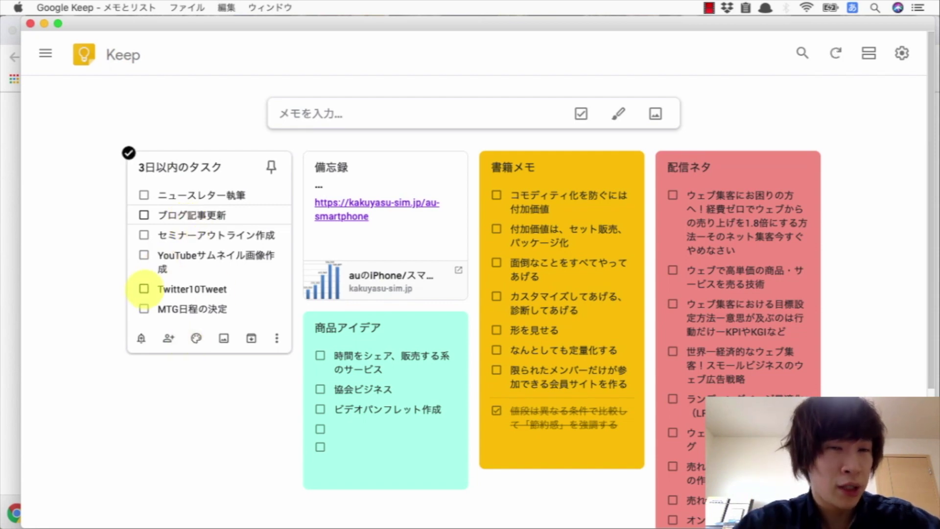
click(143, 308)
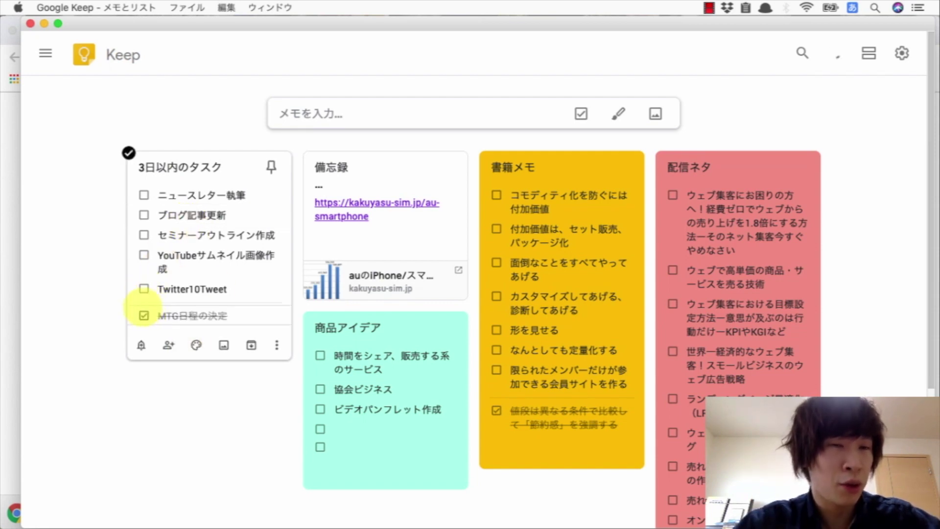
click(143, 315)
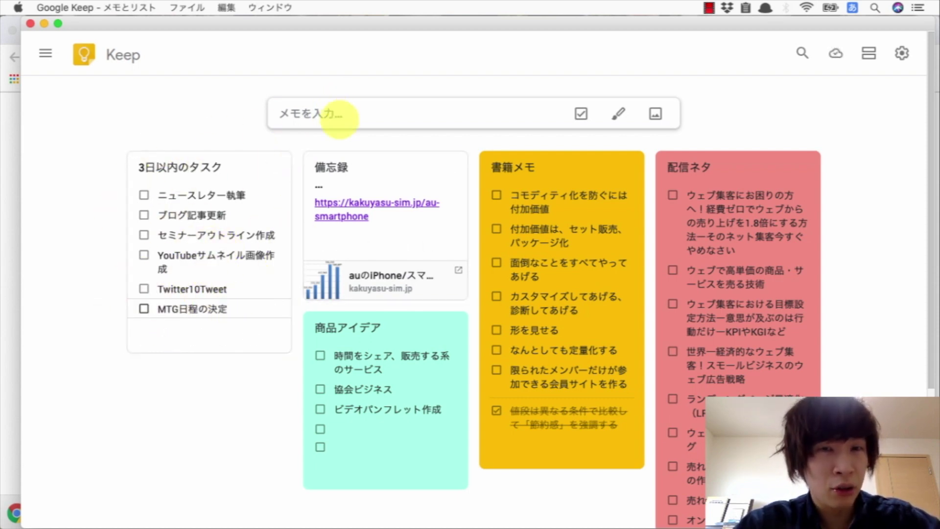
Step: Start a new checklist note titled 今日のタスク
click(337, 115)
click(230, 126)
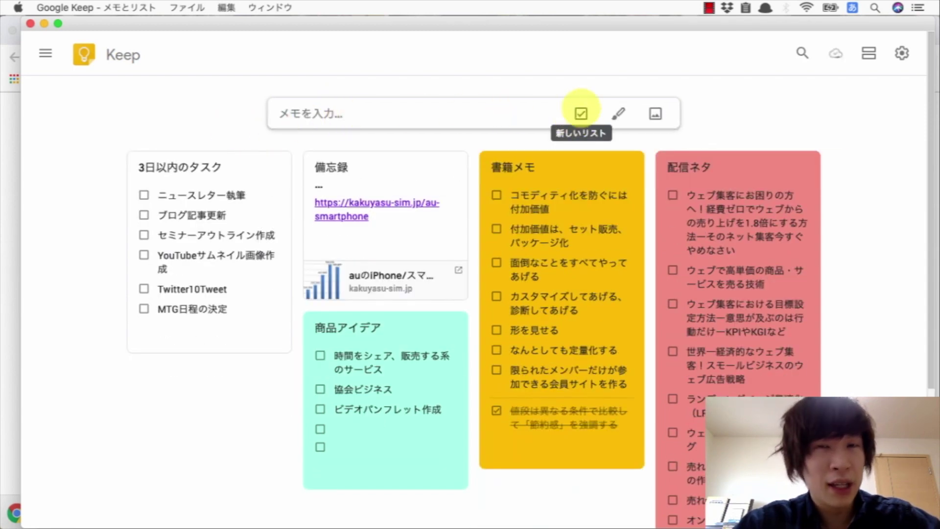
click(581, 114)
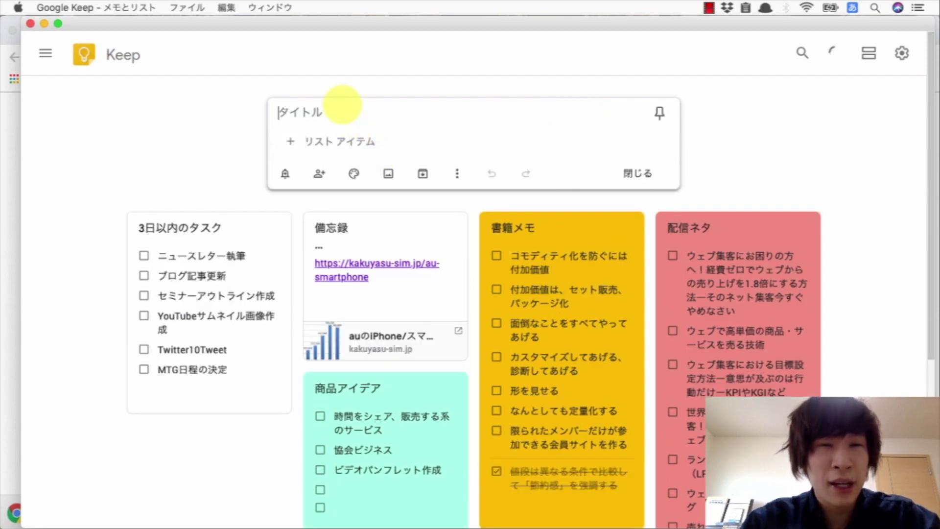
text(今日の)
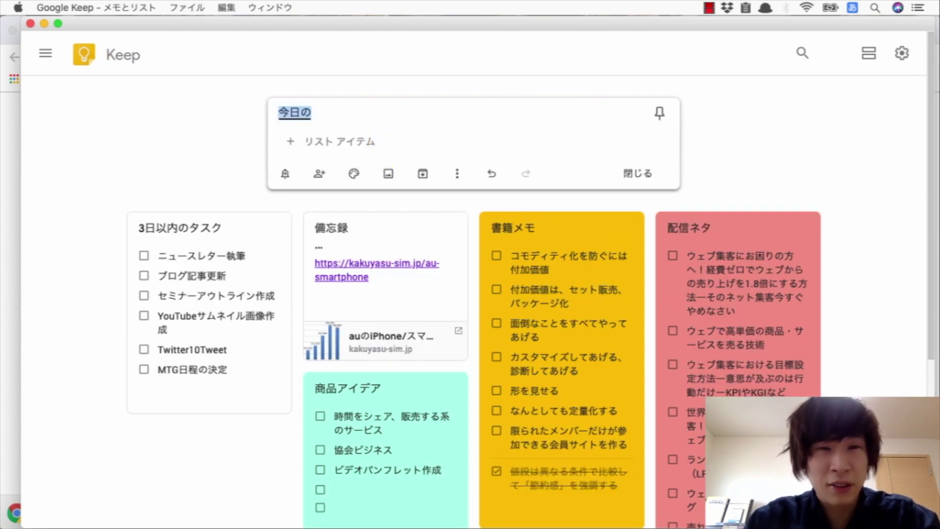
text(タスク)
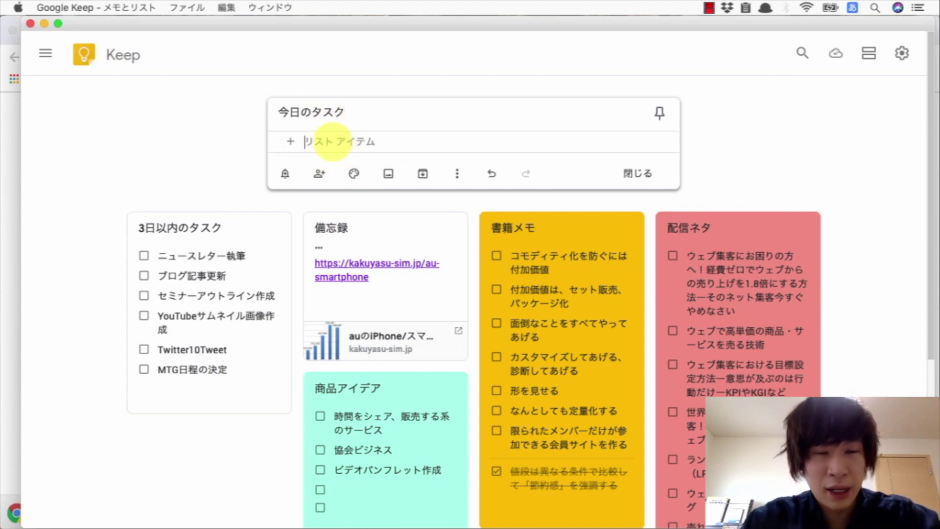
Step: Add the items ブログ, メルマガ and ステップメール to the 今日のタスク checklist
click(333, 142)
text(ブログ)
key(Return)
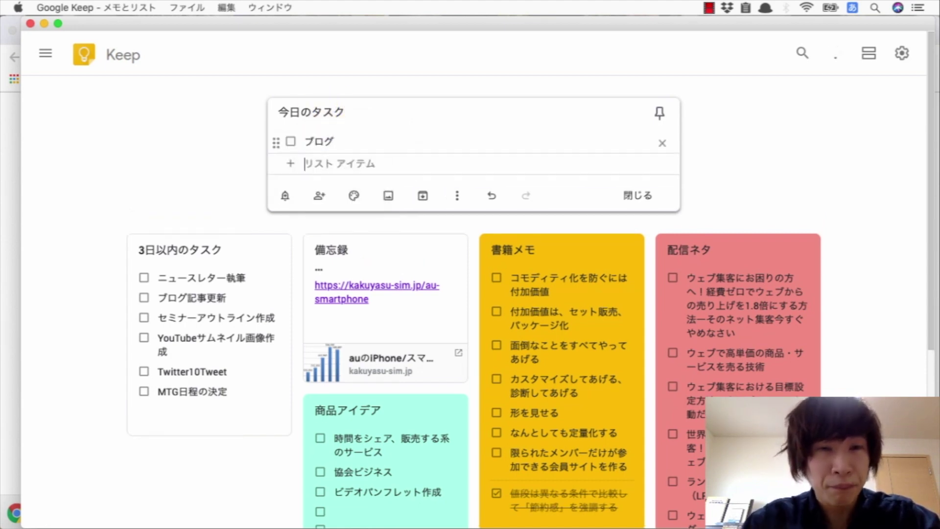
text(メルマガ)
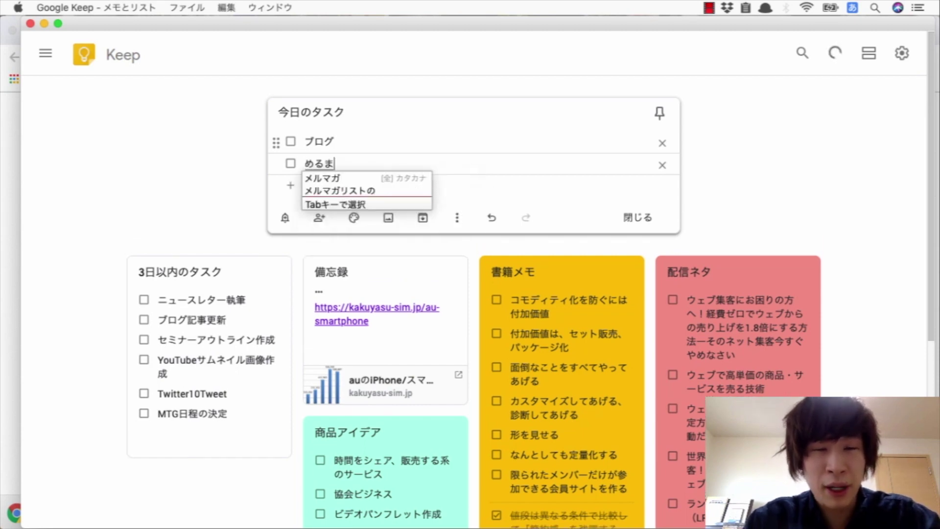
key(Return)
text(すて)
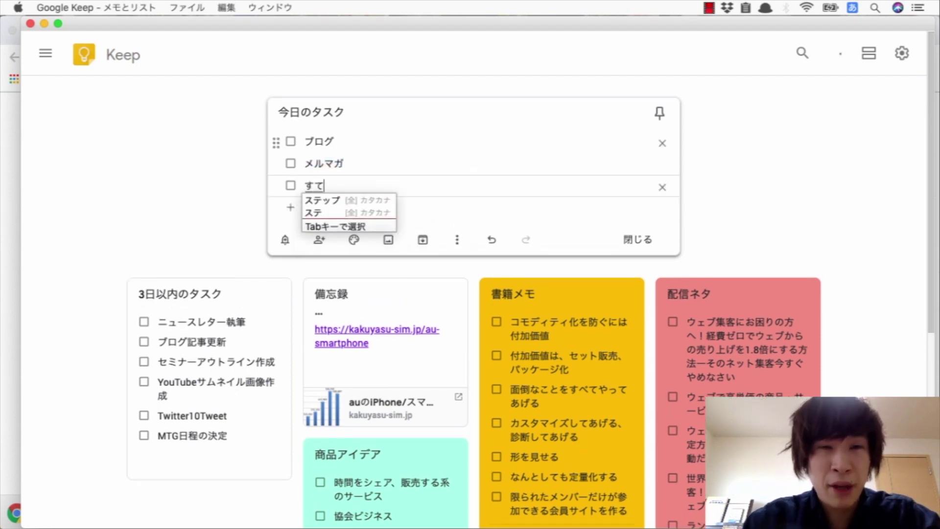
key(Tab)
text(me-ru)
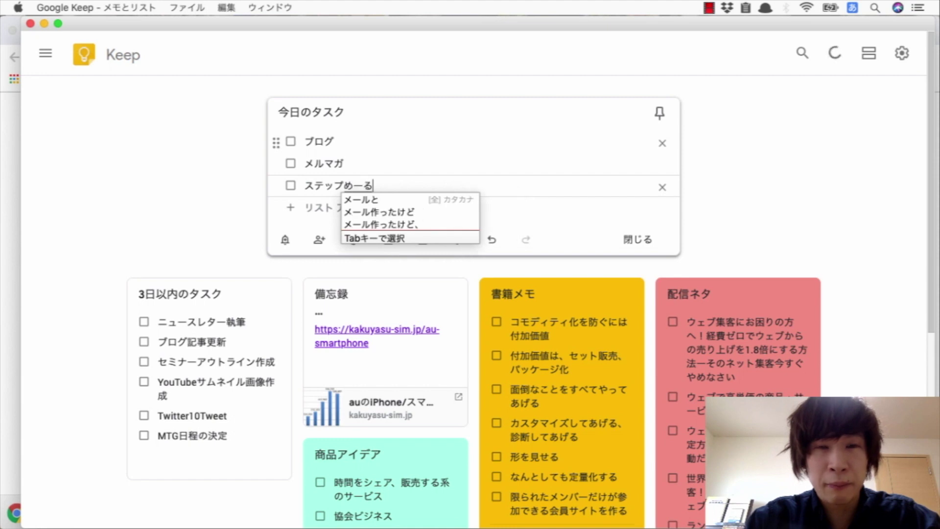
key(Return)
key(Return)
Step: Add FB投稿 as the final item of the 今日のタスク checklist and mark ブログ as completed
text(FBtoukou)
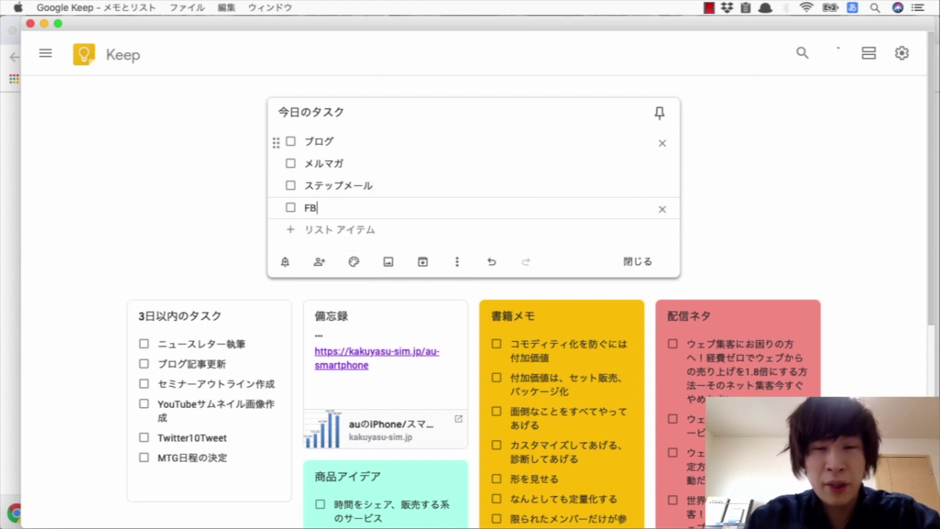
key(Tab)
key(Return)
key(Return)
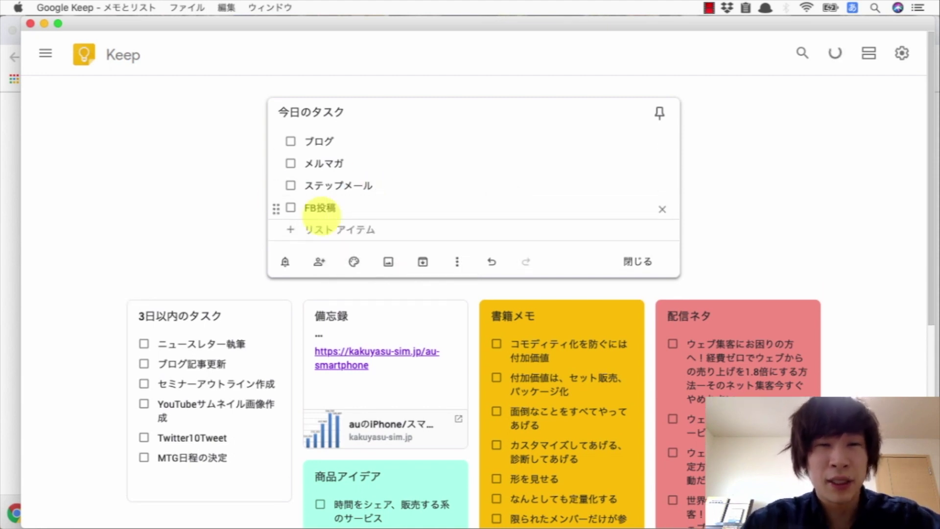
click(233, 189)
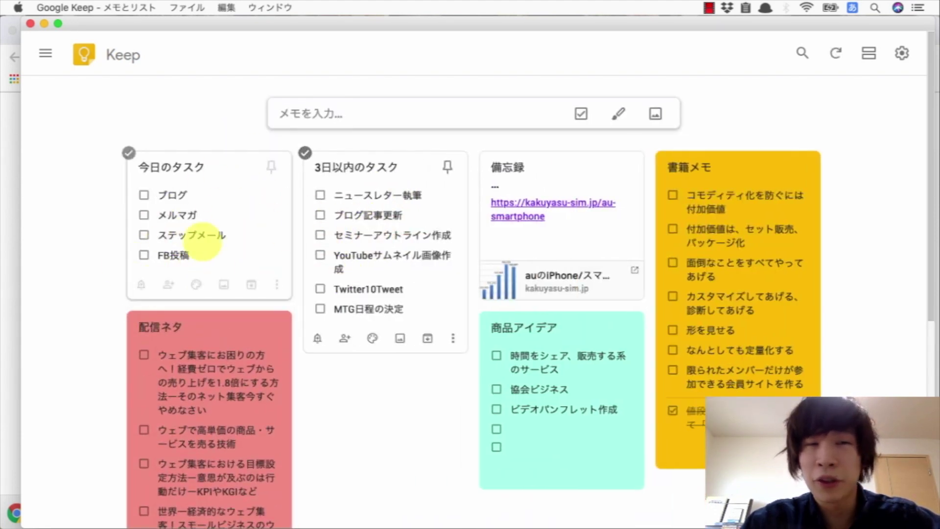
click(144, 195)
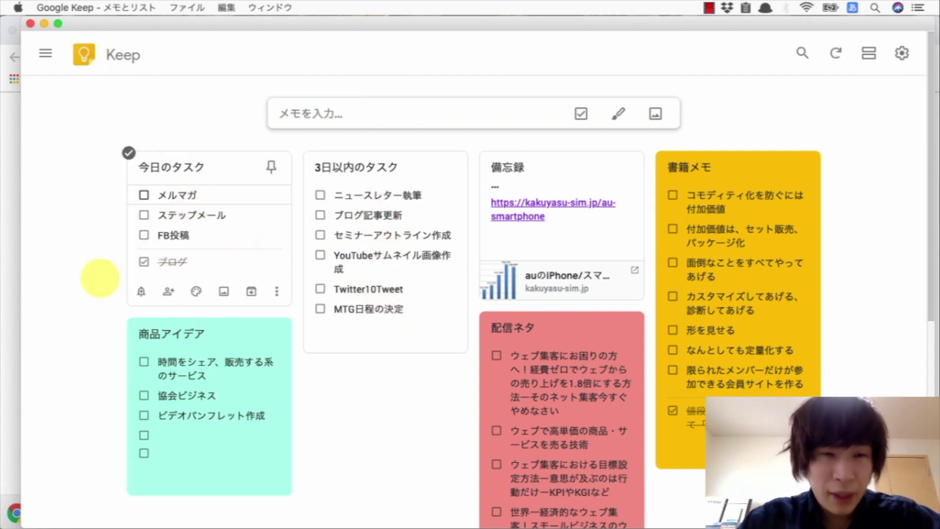
Step: View the collaborator settings of the 今日のタスク note, including the field for sharing by user or e-mail address, without adding anyone
click(168, 291)
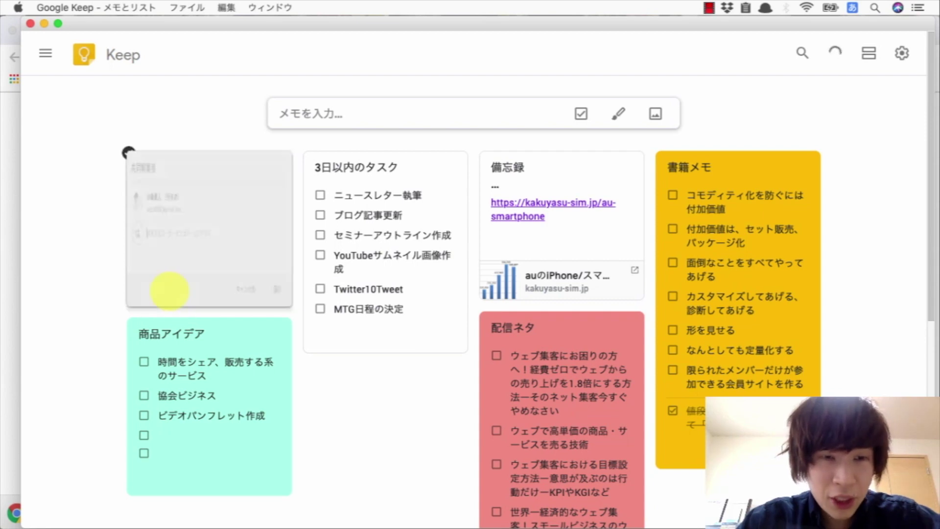
click(568, 313)
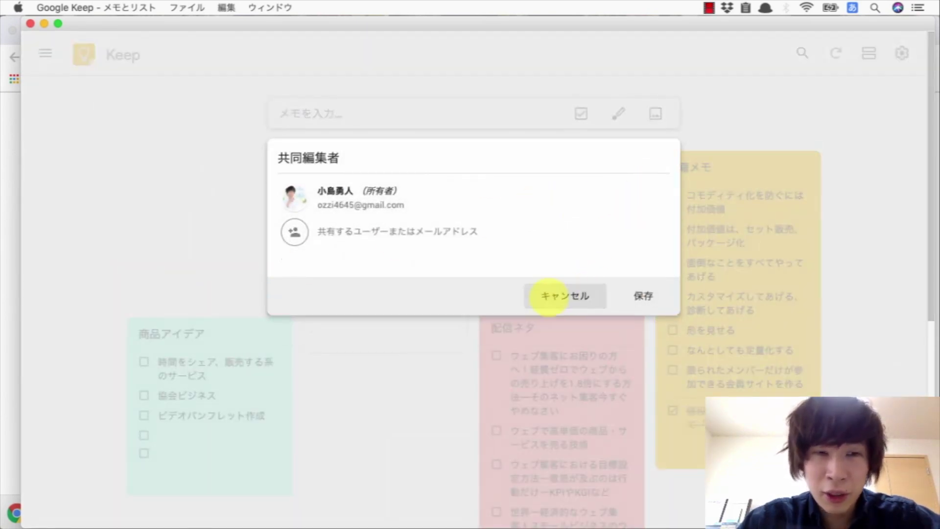
click(638, 354)
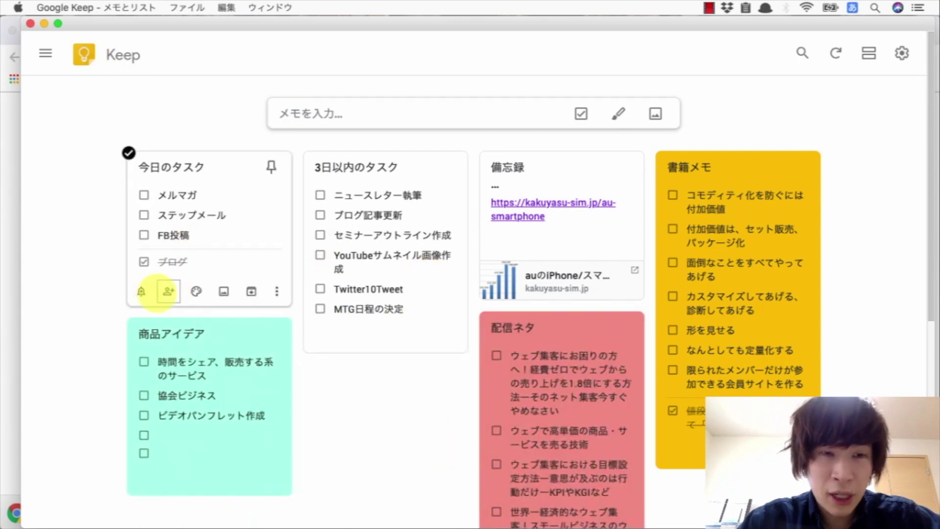
click(168, 291)
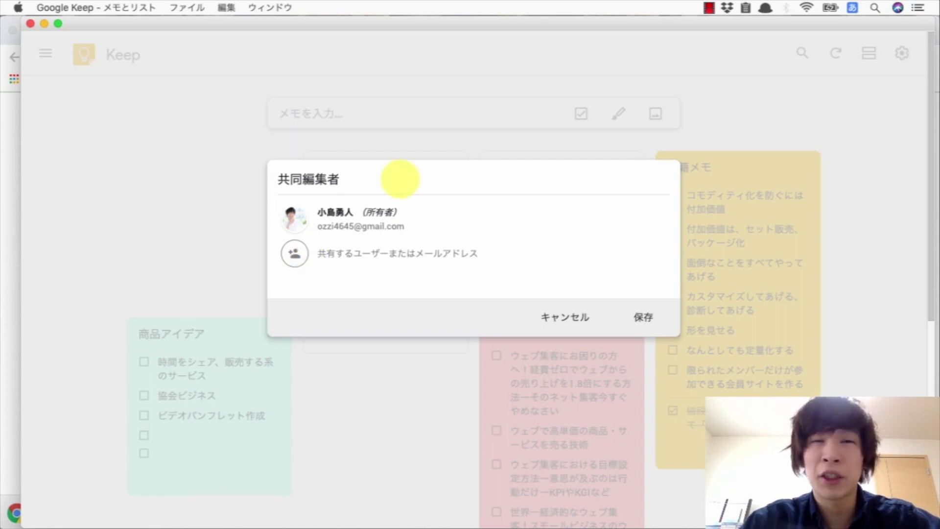
click(348, 253)
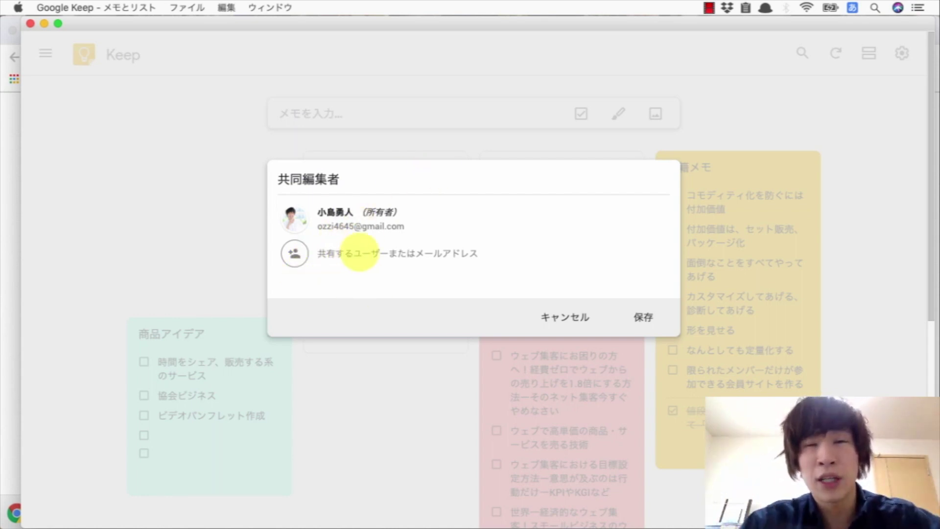
click(563, 315)
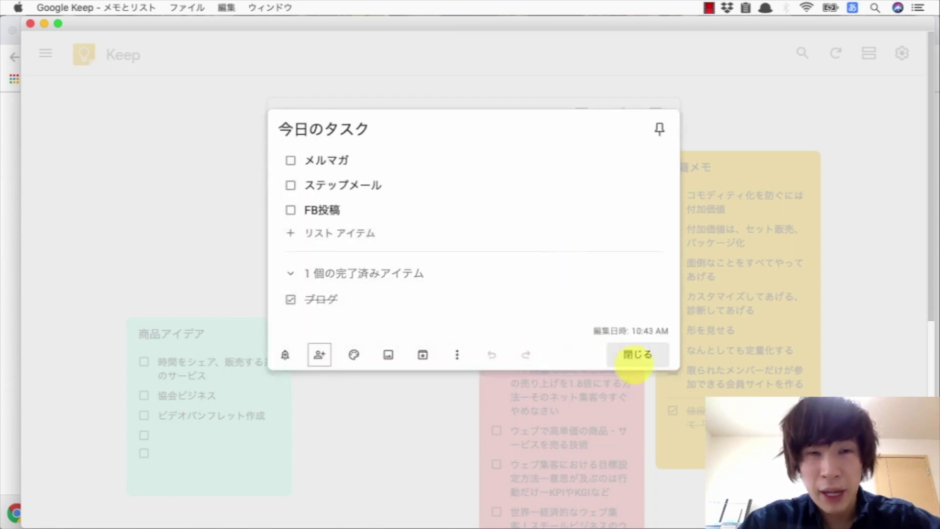
Step: Close the open 今日のタスク note and set its background colour to purple
click(637, 356)
mouse_move(196, 293)
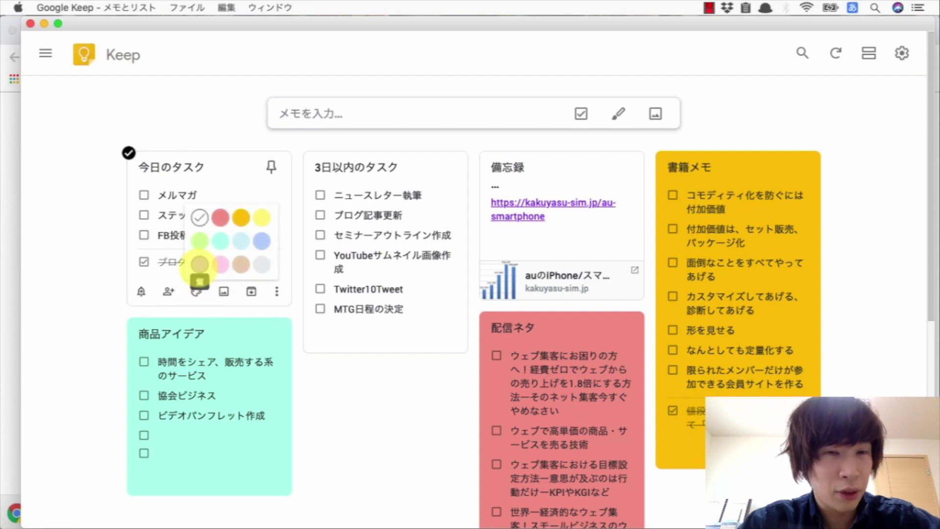
click(199, 264)
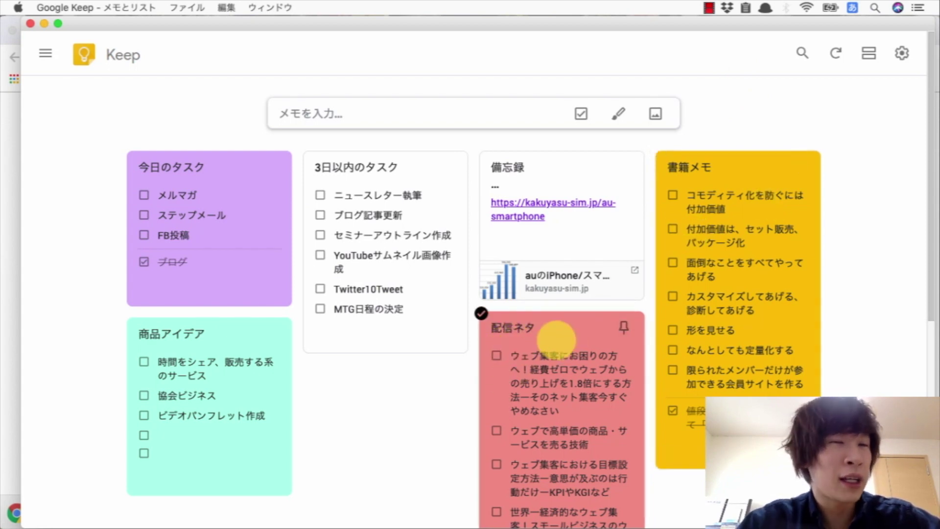
Step: Reset the 今日のタスク note to the default white and check the image picker without adding a picture
mouse_move(195, 292)
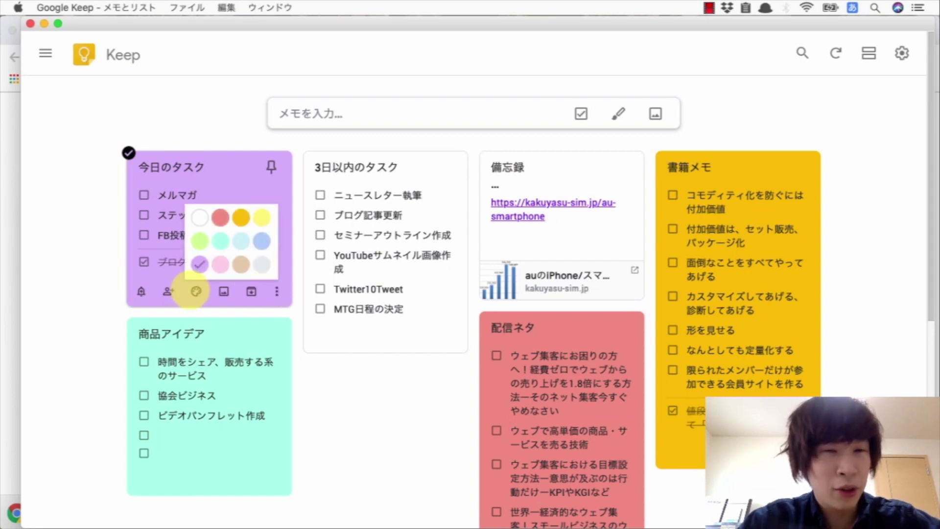
click(199, 217)
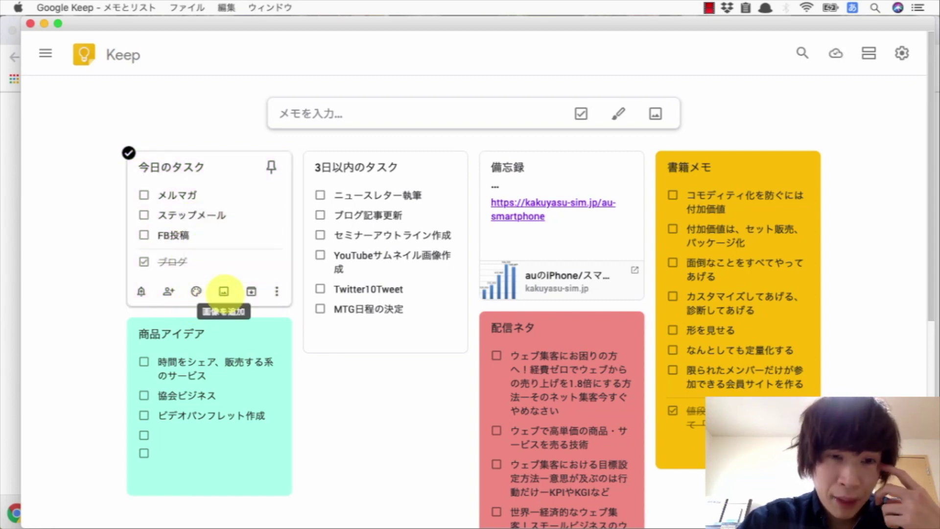
click(223, 292)
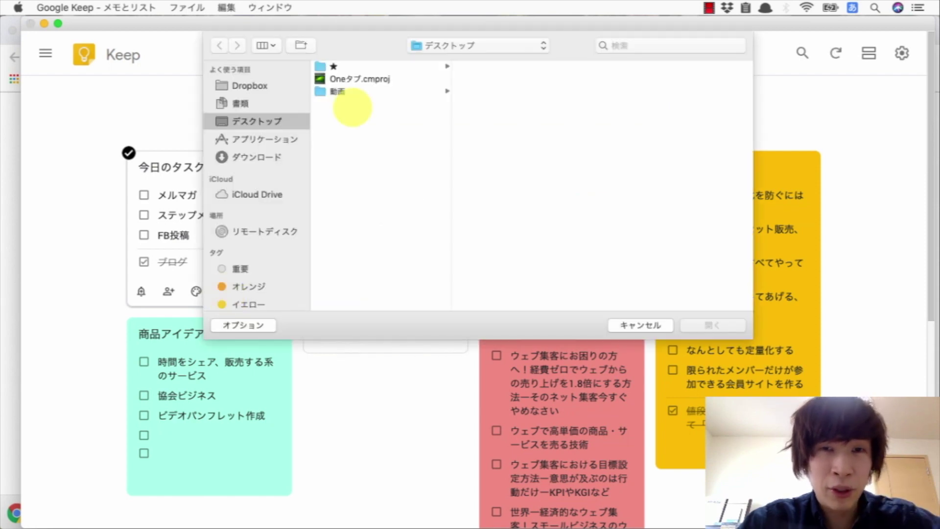
click(626, 326)
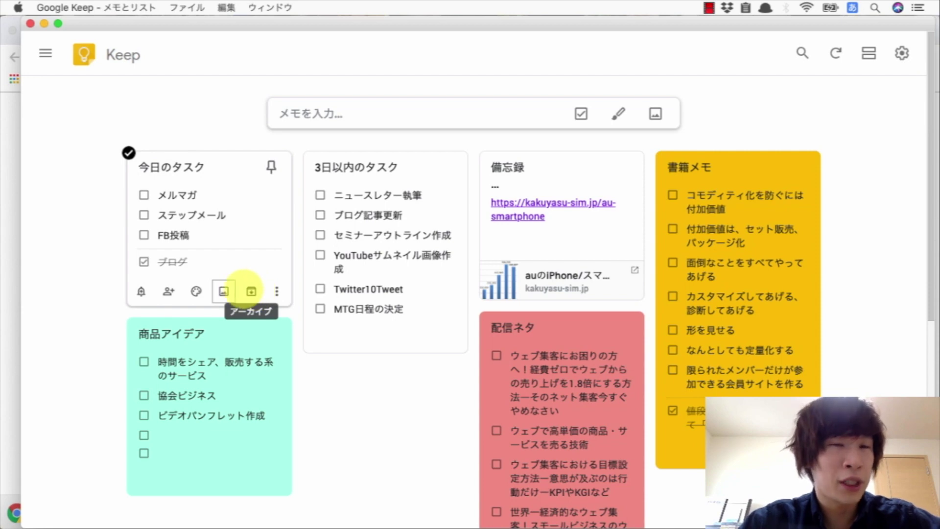
Step: Archive the 今日のタスク note and undo the archiving
click(251, 291)
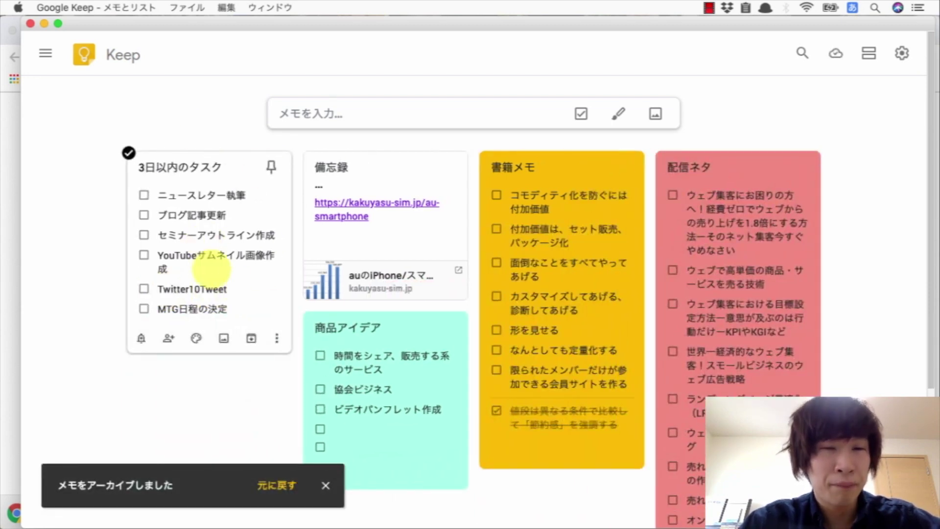
click(276, 486)
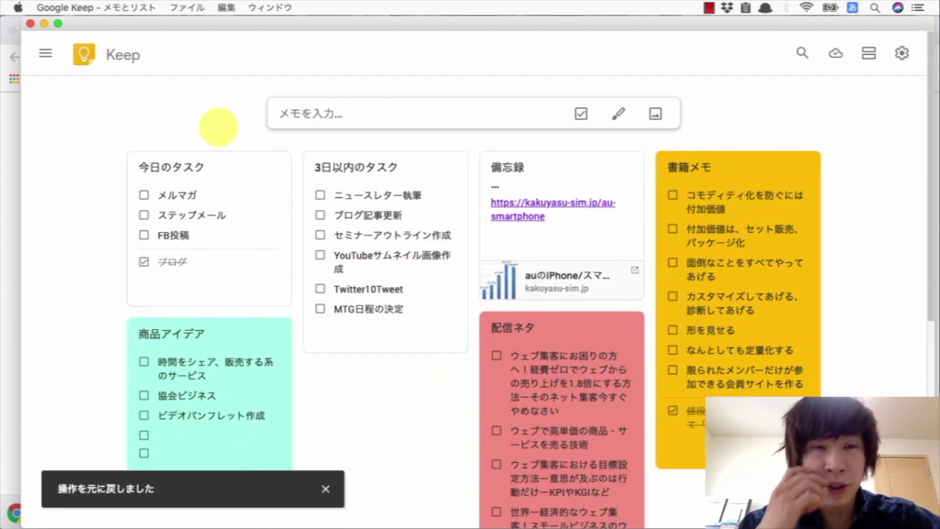
Step: Make a copy of the 今日のタスク note and delete one of the two identical notes
mouse_move(216, 216)
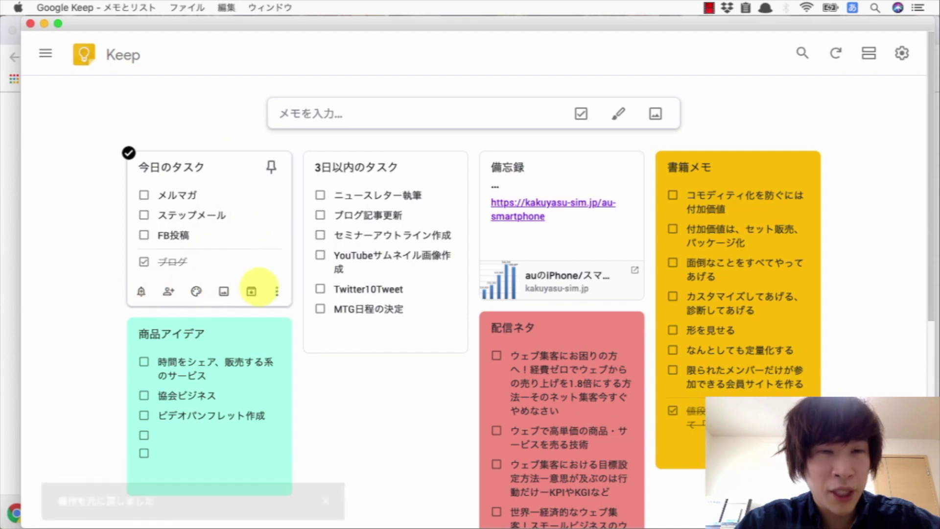
click(276, 291)
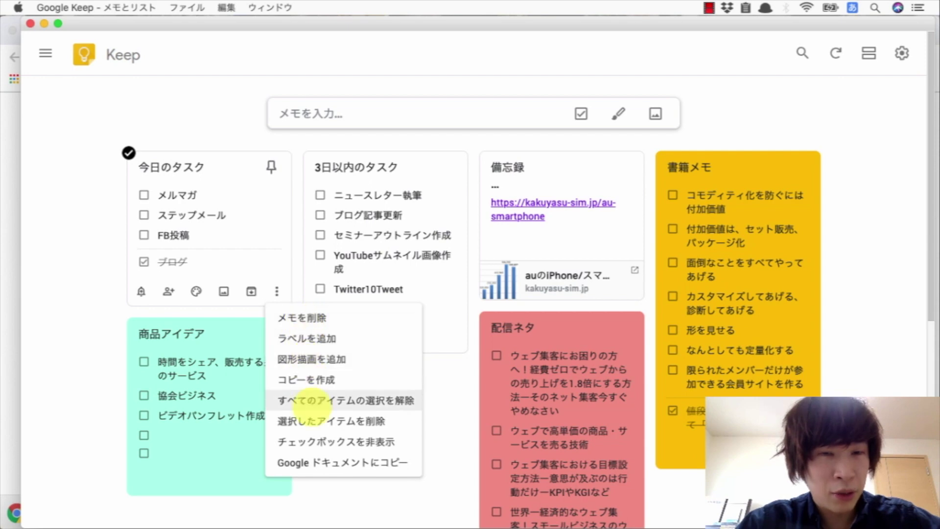
click(306, 380)
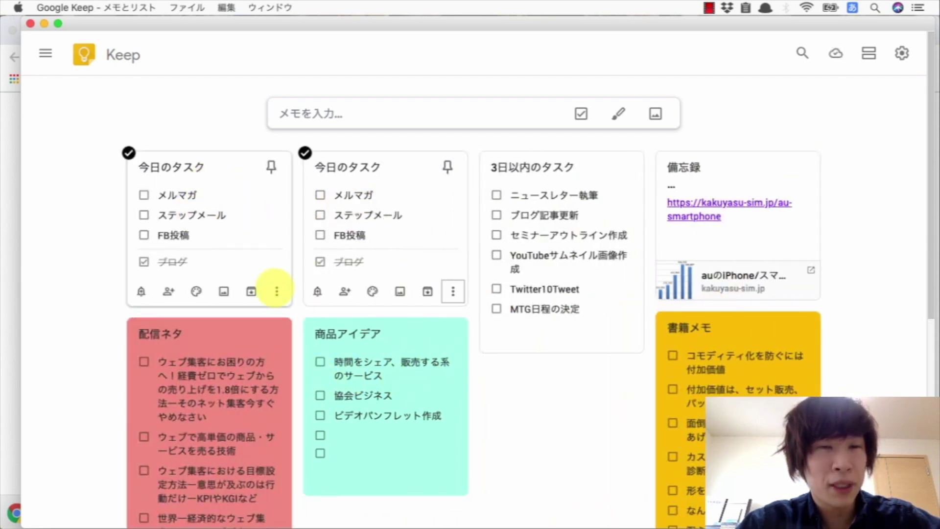
click(277, 291)
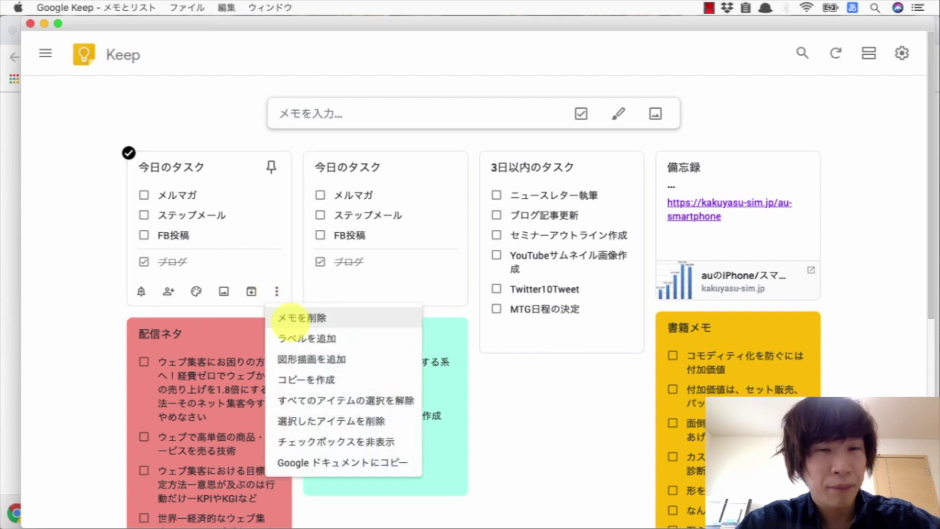
click(293, 317)
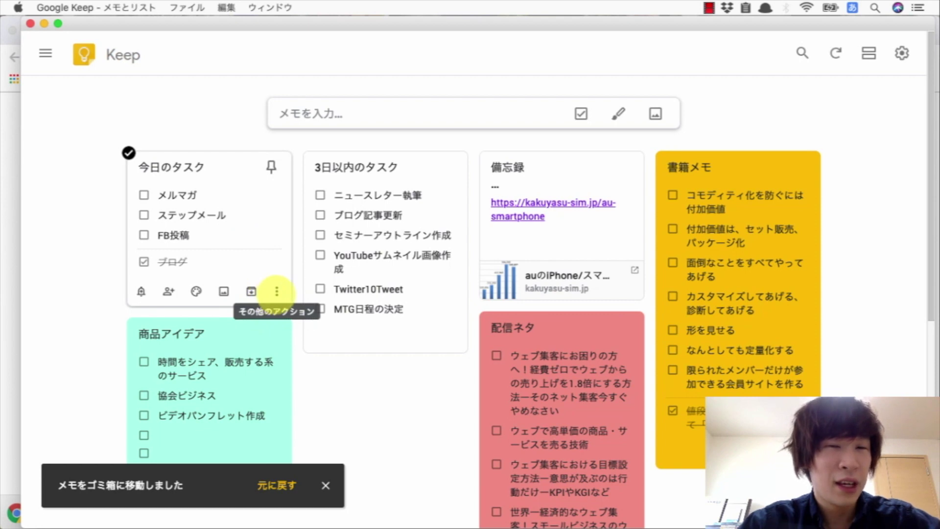
click(276, 292)
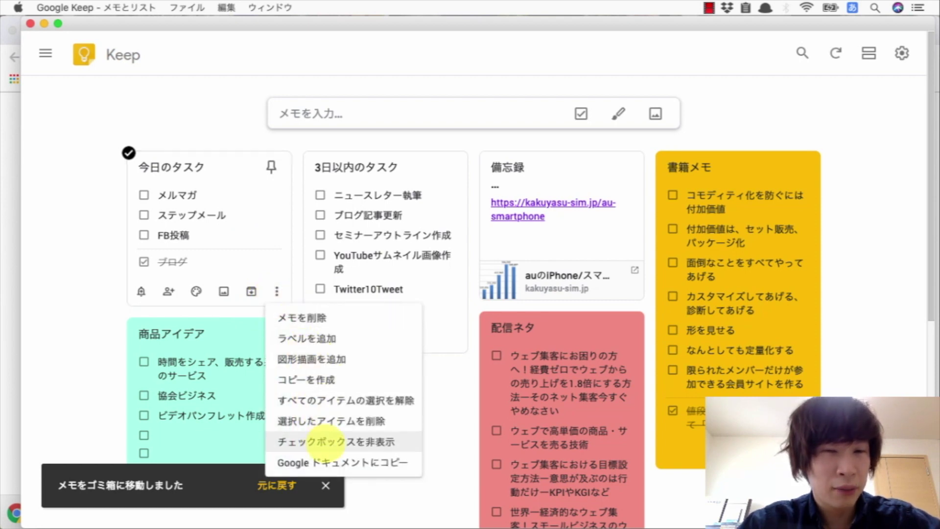
click(177, 138)
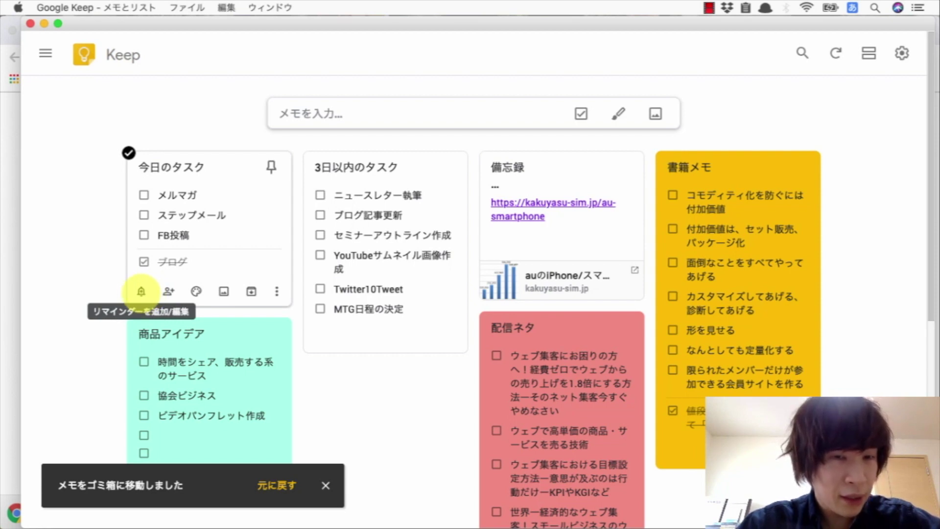
Step: Add a reminder to the 今日のタスク note for today at 8:00 PM
click(141, 292)
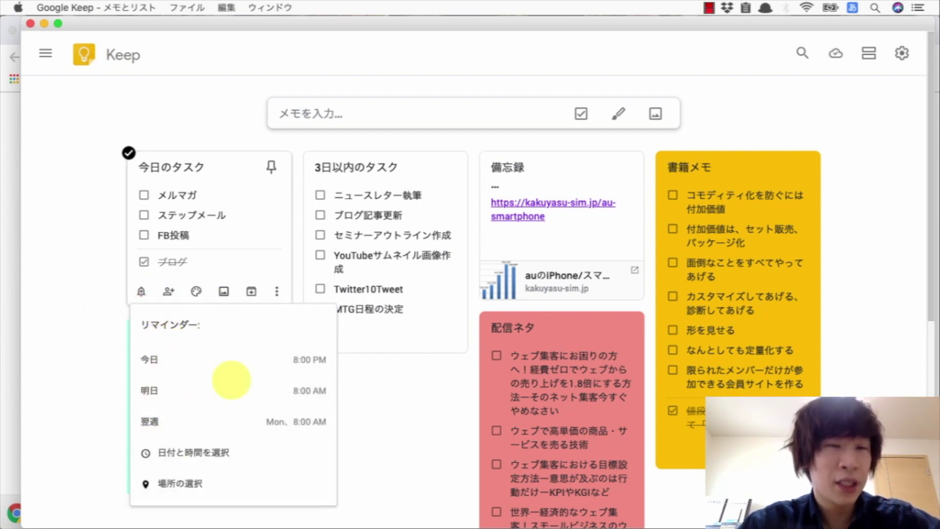
click(230, 361)
Step: View the custom date, time and repeat options for the 今日のタスク reminder without saving anything
mouse_move(201, 324)
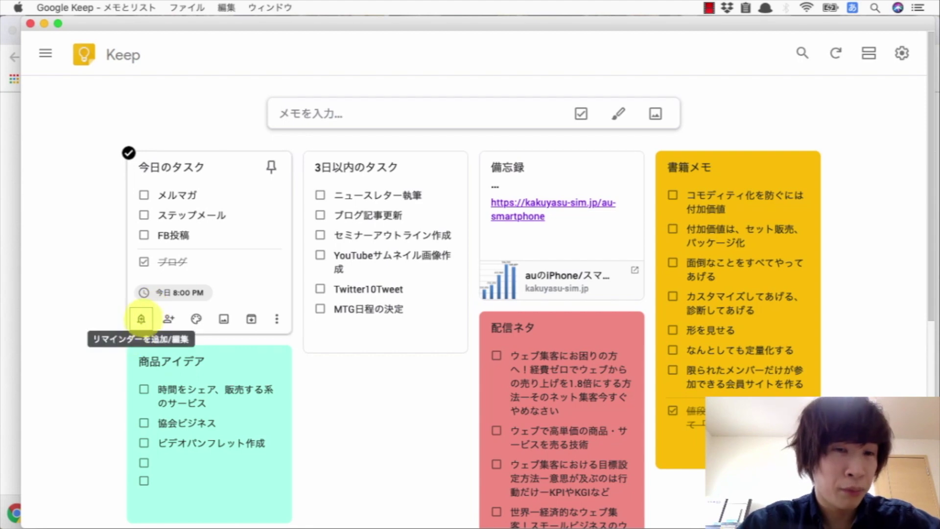
click(141, 319)
click(172, 360)
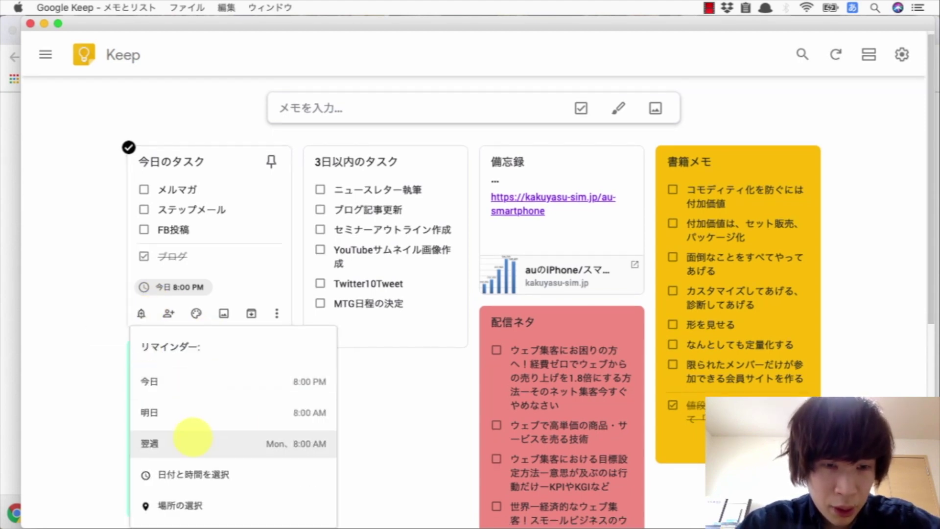
scroll(192, 426, down, 3)
scroll(161, 323, up, 3)
click(141, 306)
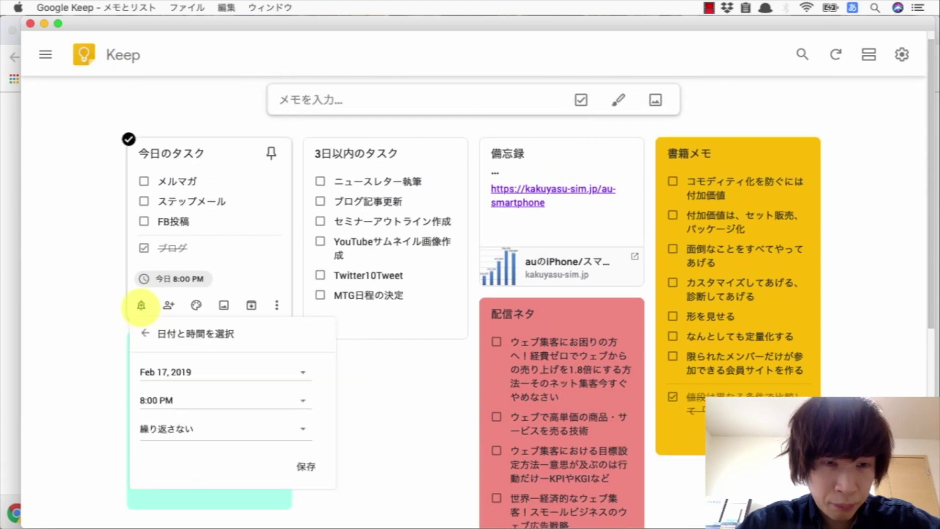
click(103, 311)
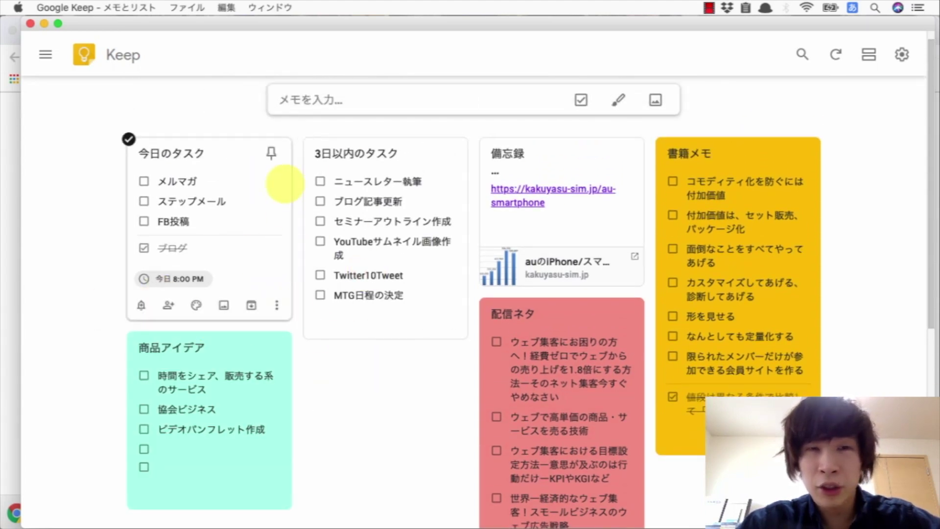
Step: Delete the 今日のタスク note
click(277, 305)
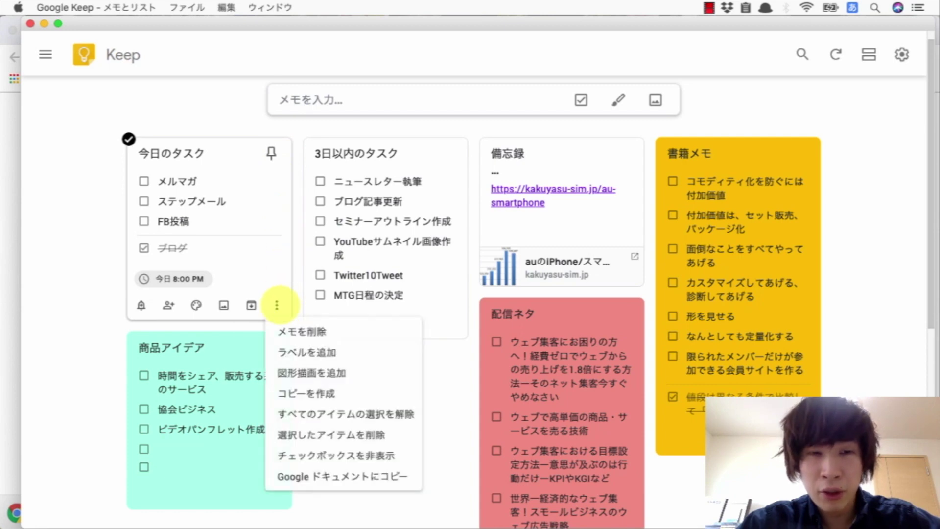
click(303, 332)
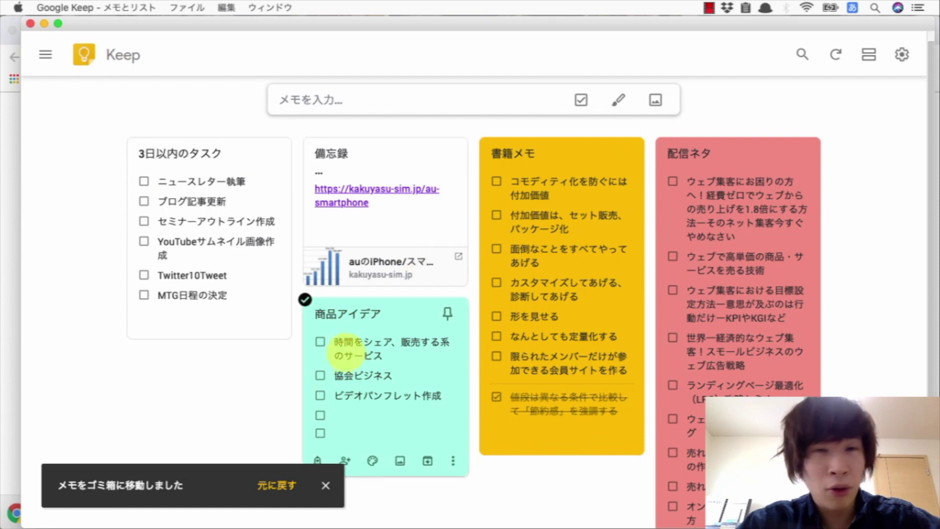
Step: Start a new text note titled 備忘録目も
click(353, 90)
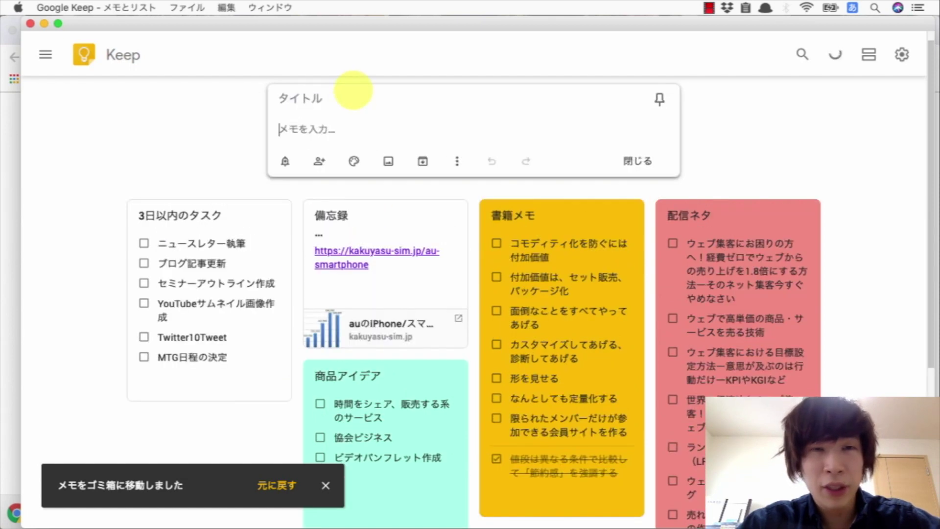
click(335, 96)
text(ひ)
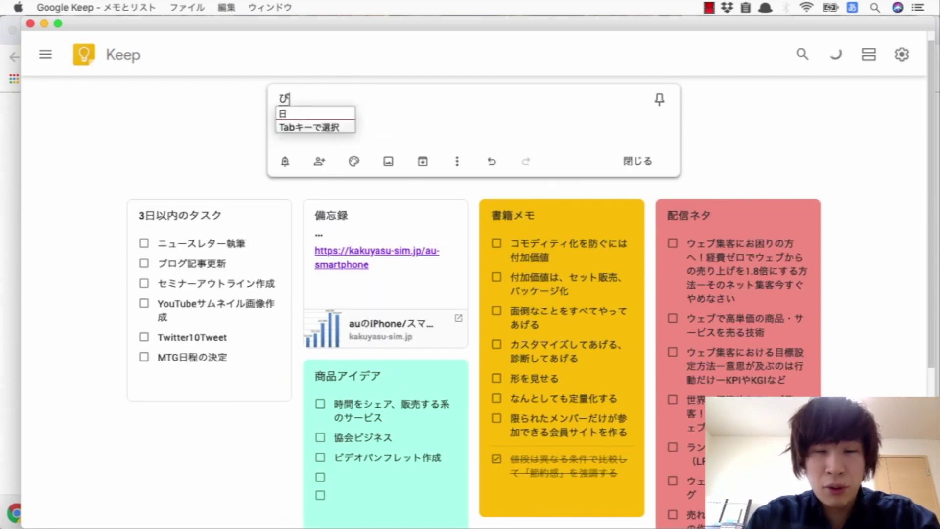
text(ぼうろく)
key(space)
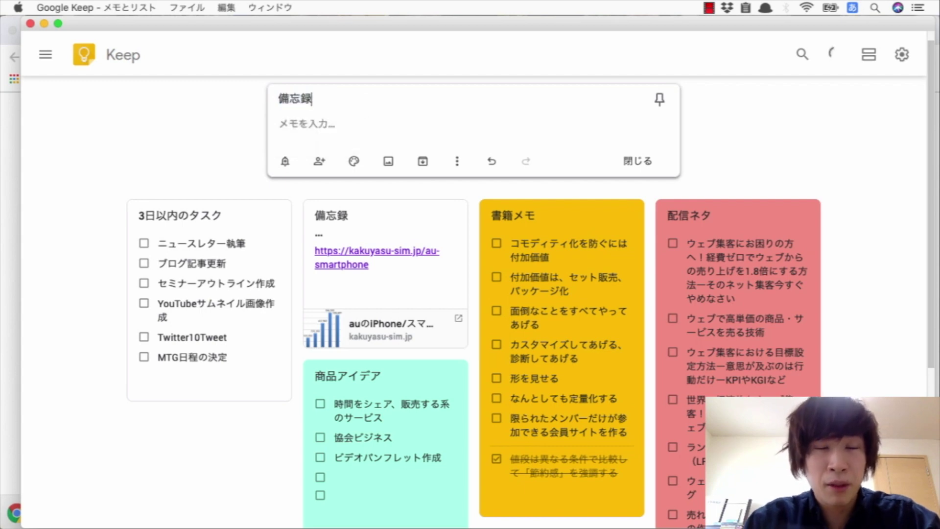
text(め)
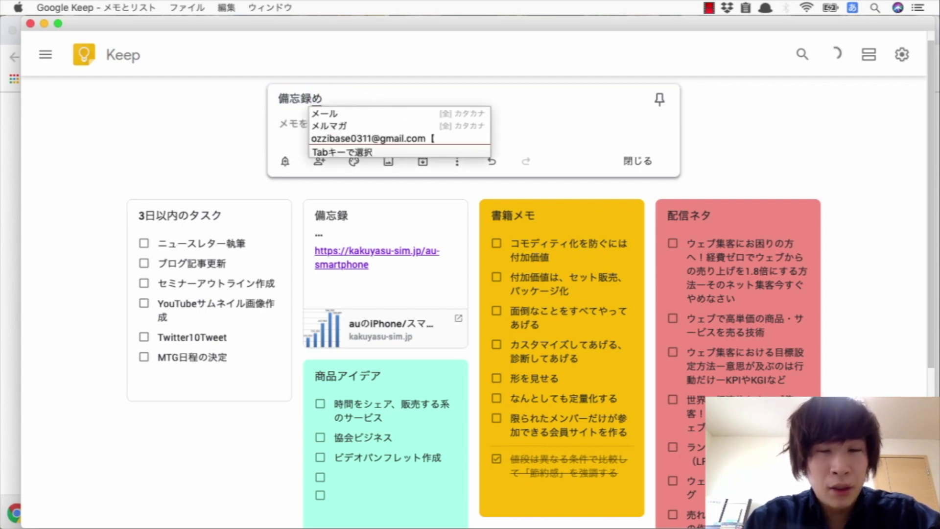
text(も)
key(space)
key(Return)
Step: Enter お客さんの声を集めることは大切 as the body text of the new note
click(315, 125)
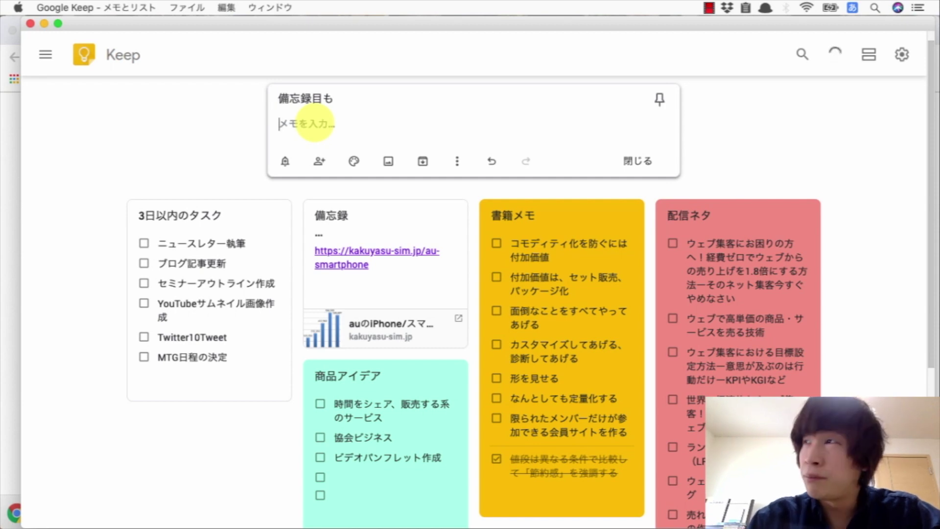
text(おきゃk)
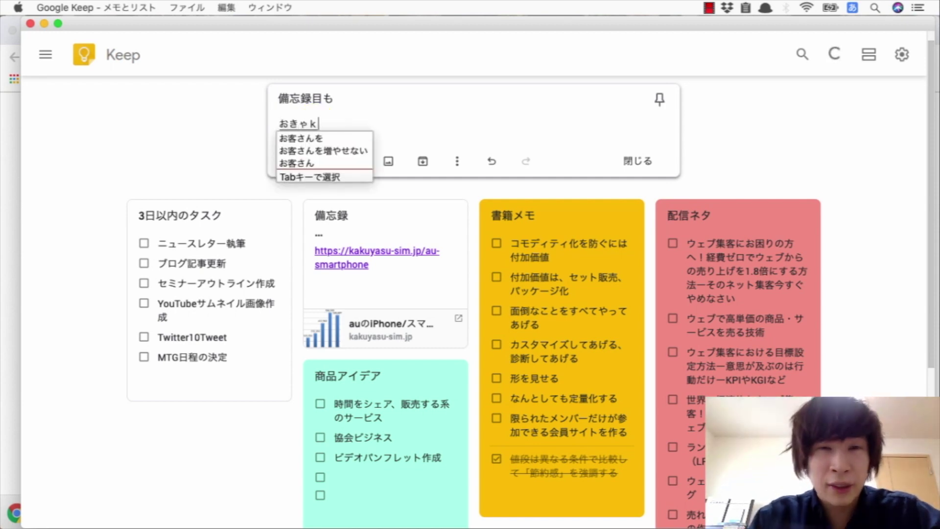
text(くさん)
key(Tab)
key(Tab)
key(Tab)
key(Return)
text(こえを)
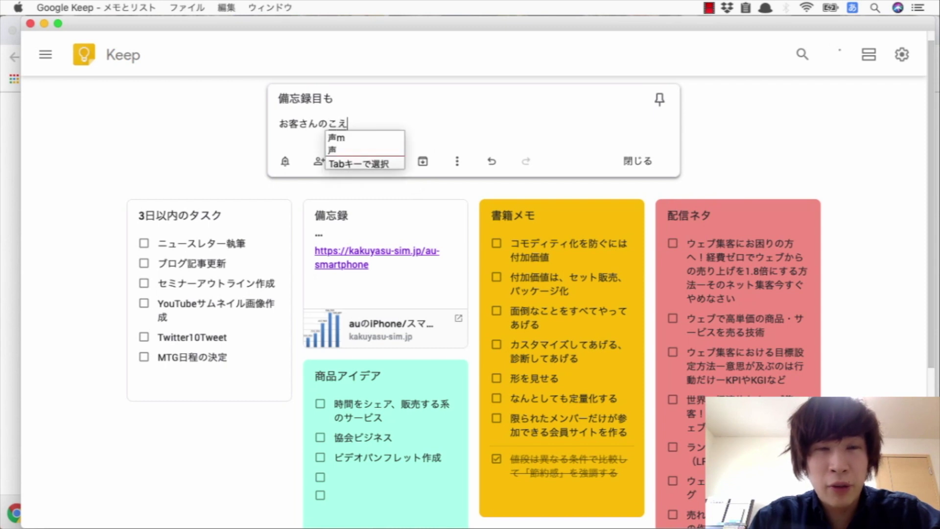
key(space)
text(あつめ)
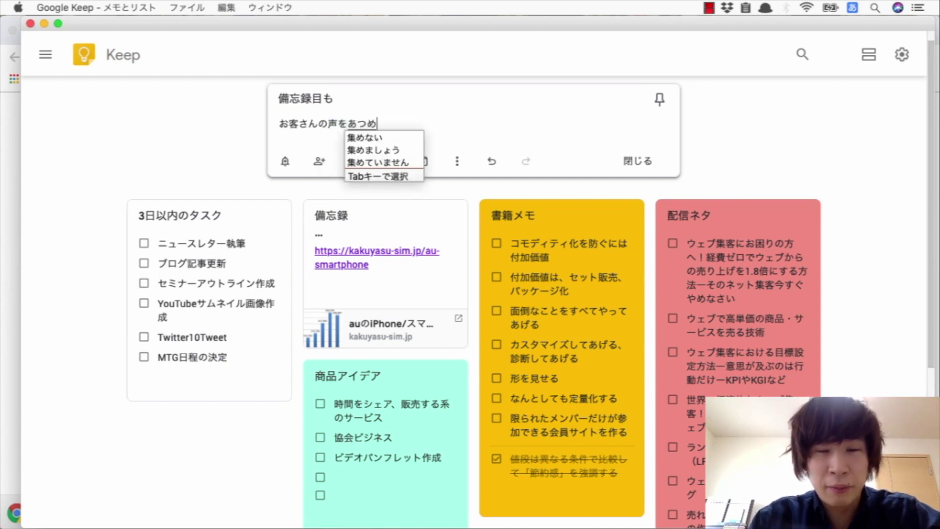
key(space)
key(Return)
text(ことが)
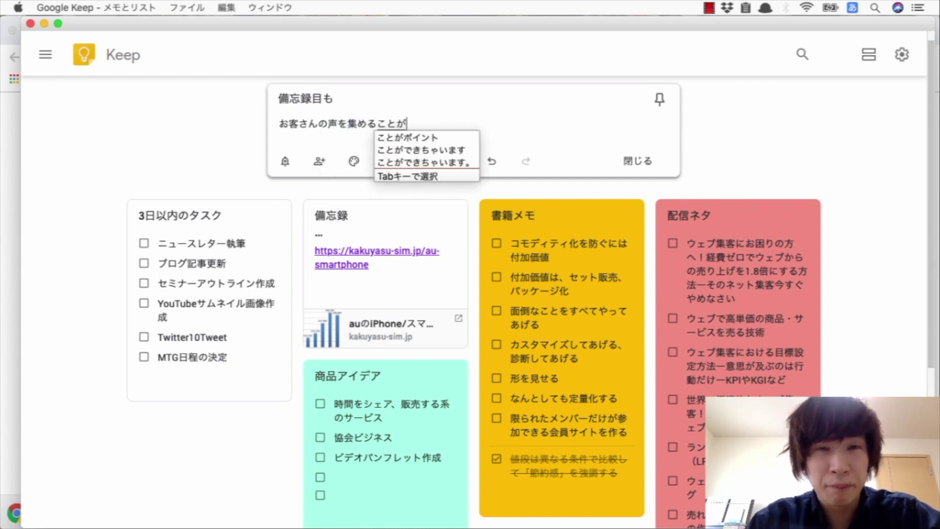
key(BackSpace)
text(はたいs)
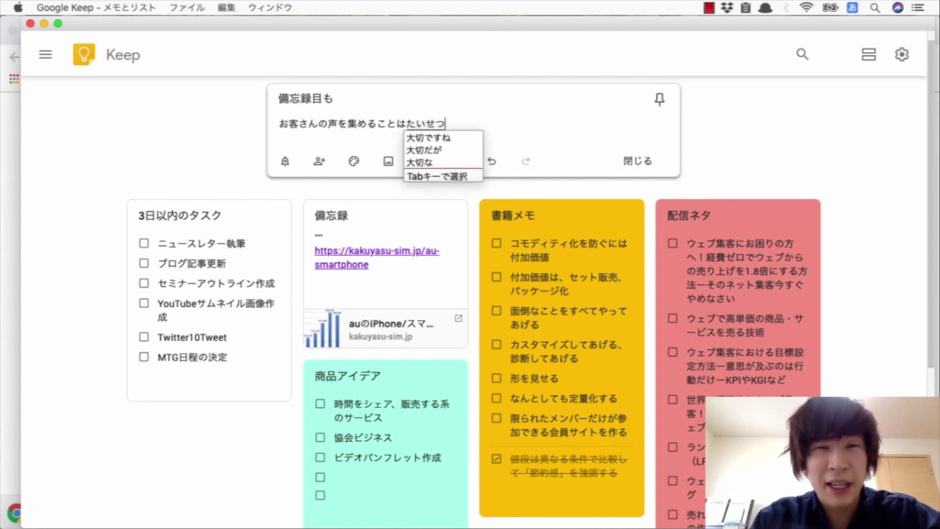
text(せつ)
key(space)
key(Return)
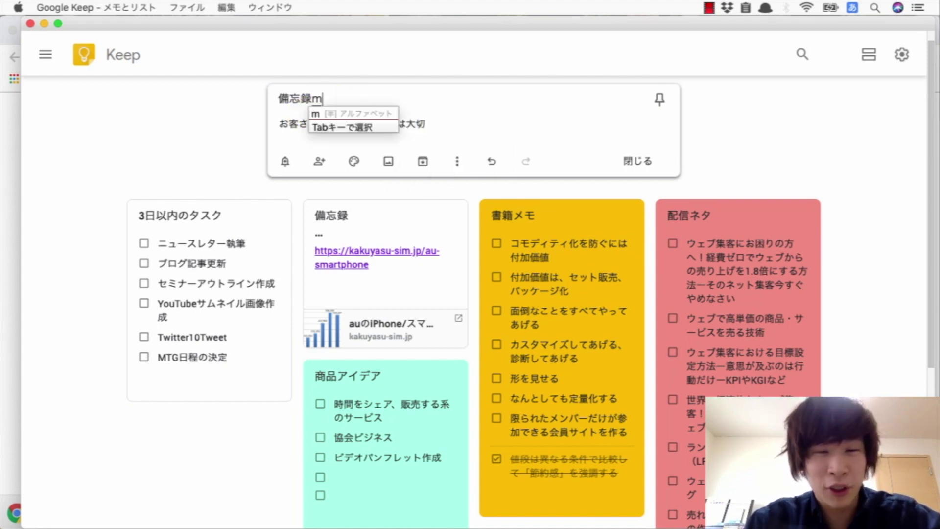
Step: Correct the new note's title to 備忘録メモ and return to its body text
key(space)
key(space)
key(space)
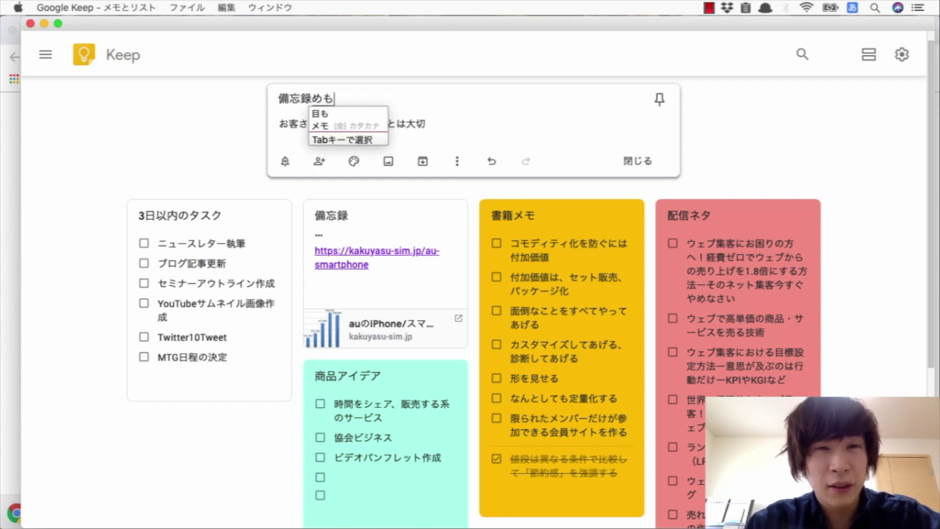
key(Return)
click(357, 133)
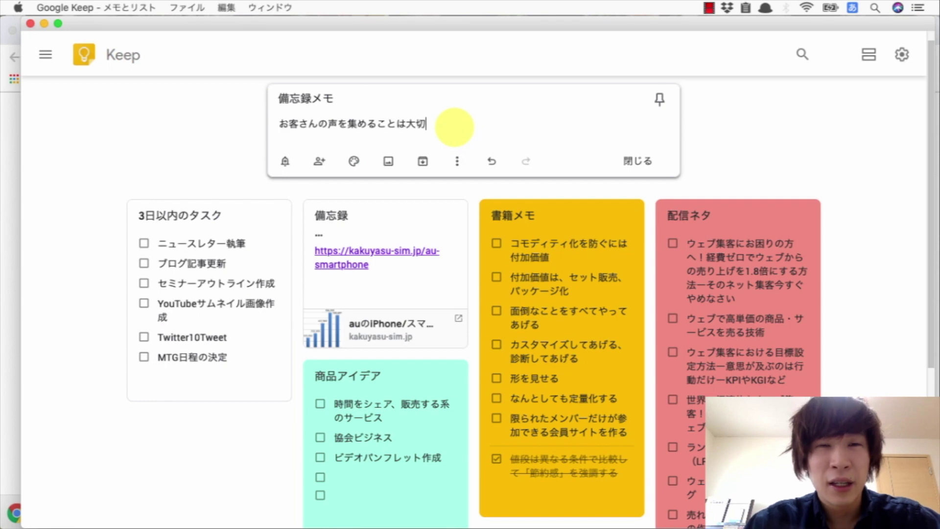
Step: Add a line break after the body text and close the 備忘録メモ note to save it
key(Return)
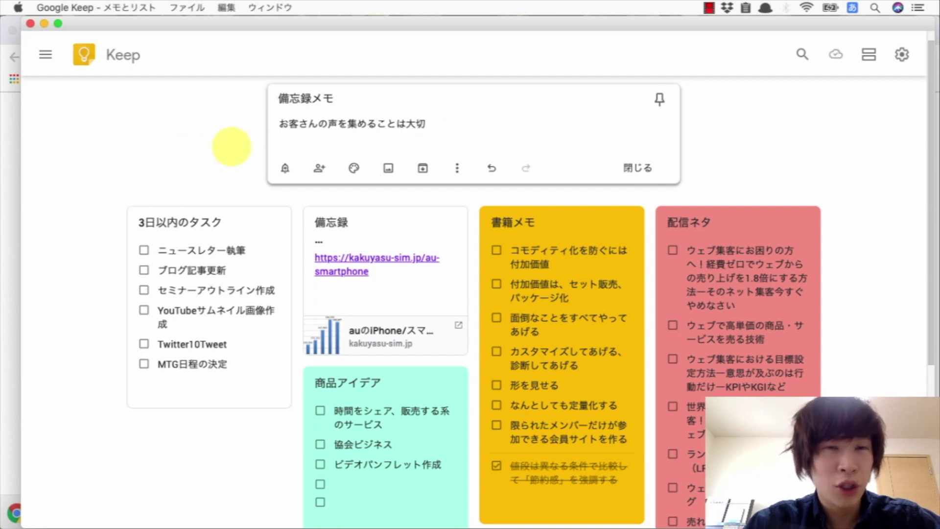
click(215, 155)
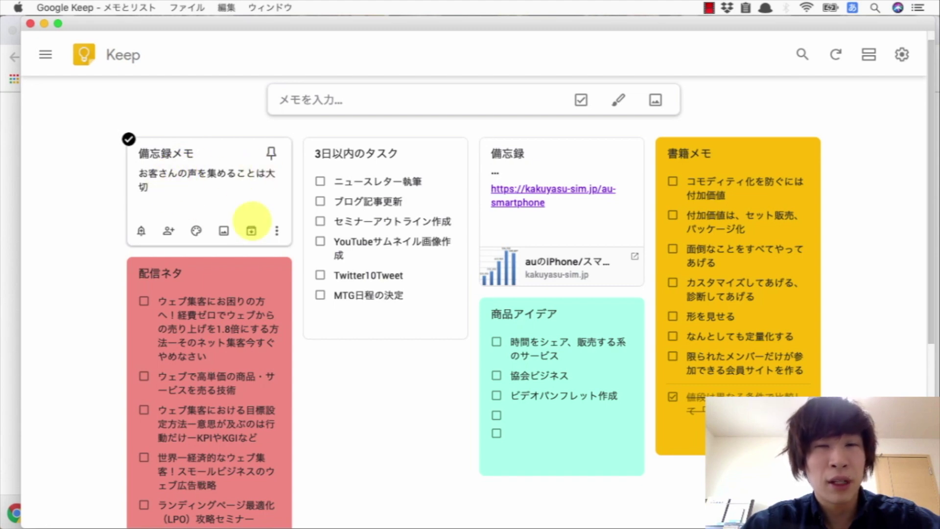
Step: Open the 備忘録 note to view its 格安sim link, close it and look over the other notes
mouse_move(550, 231)
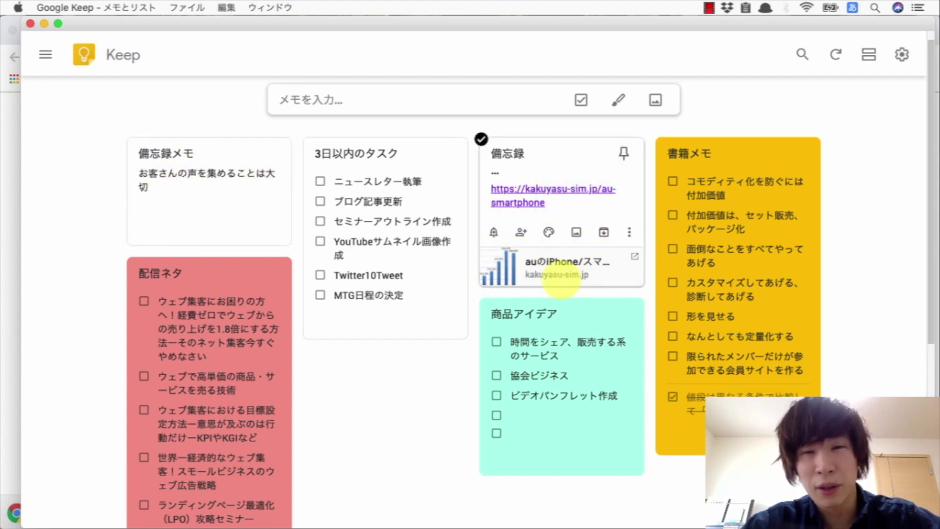
click(562, 282)
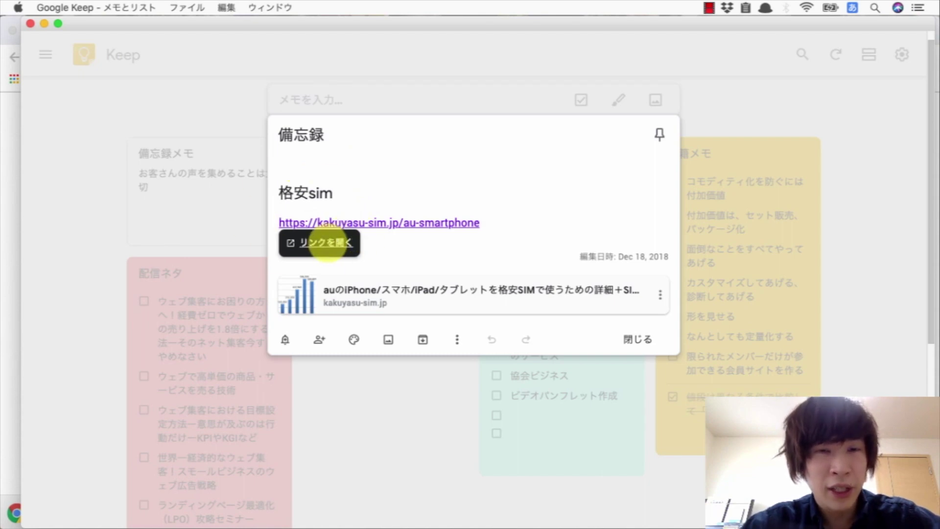
click(243, 225)
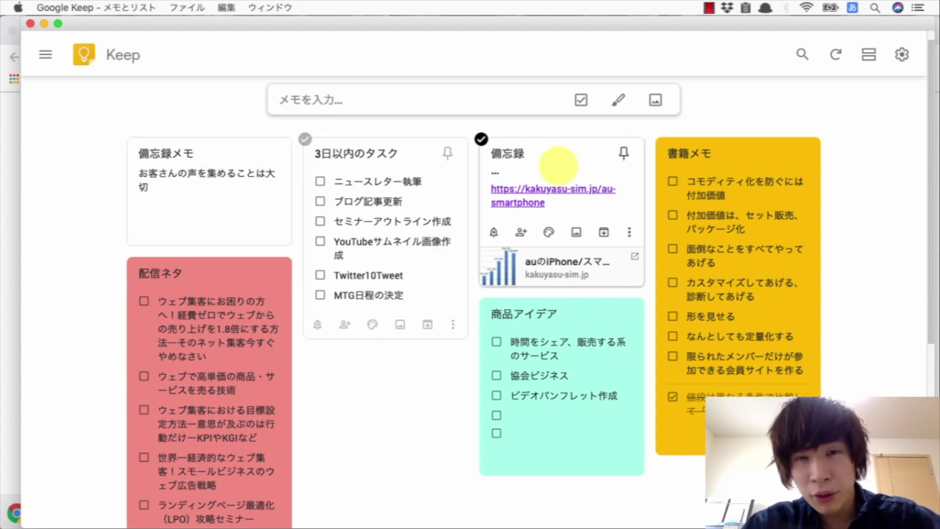
scroll(248, 376, down, 1)
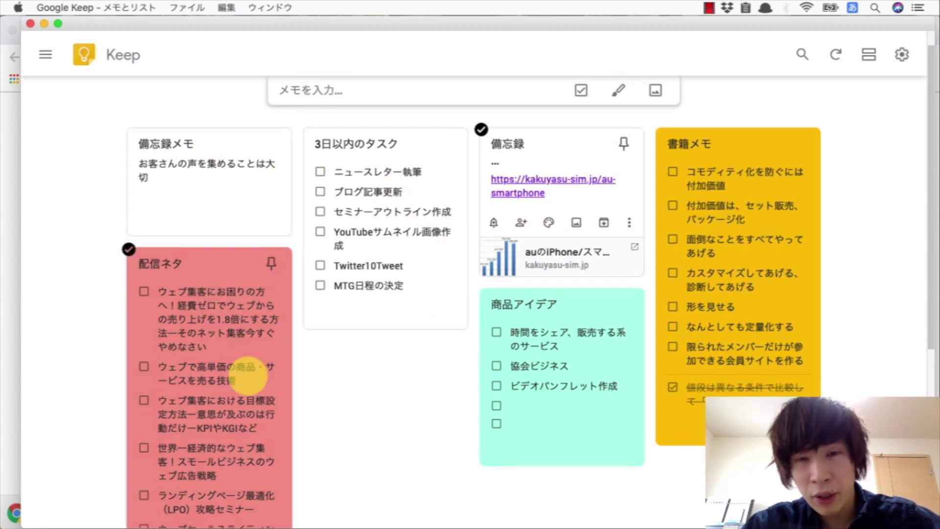
scroll(249, 376, down, 3)
scroll(248, 376, up, 4)
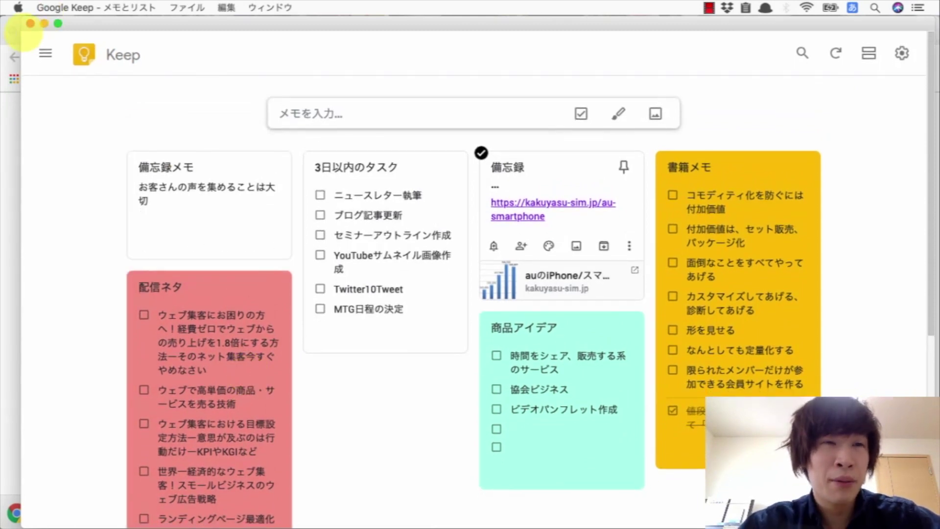
Step: Move the Keep window flush against the edge of the display
drag(21, 30, 3, 31)
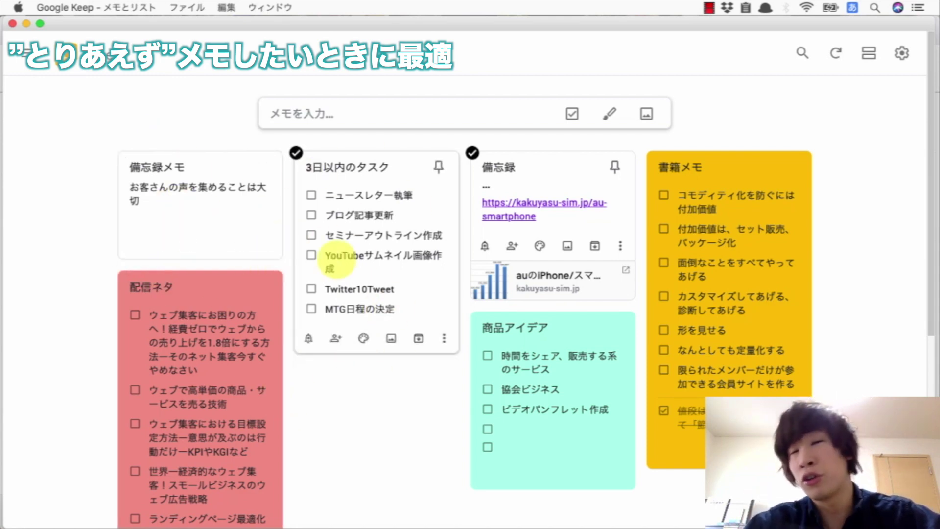
click(296, 152)
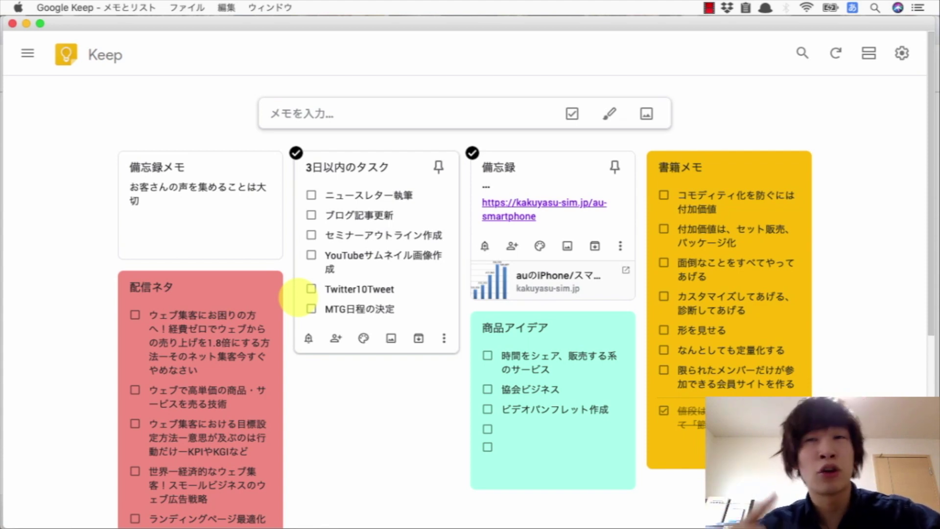
click(310, 270)
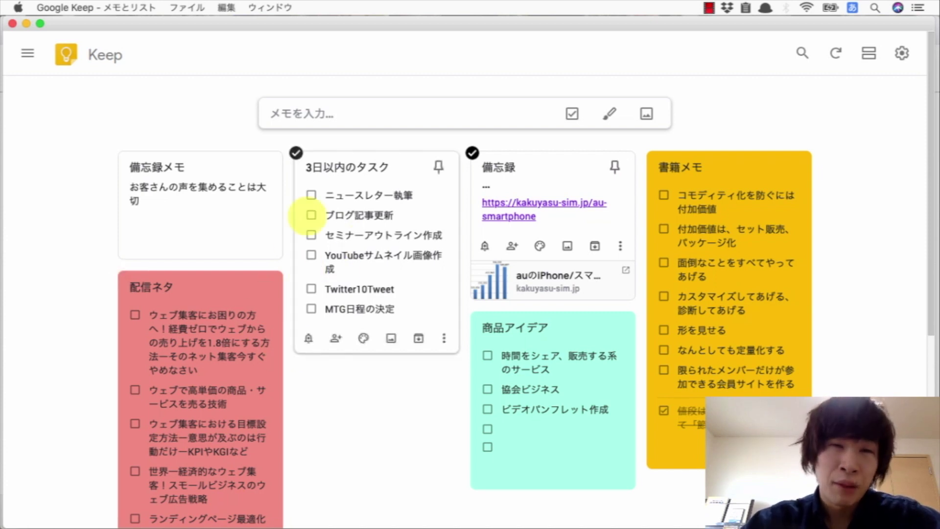
click(207, 223)
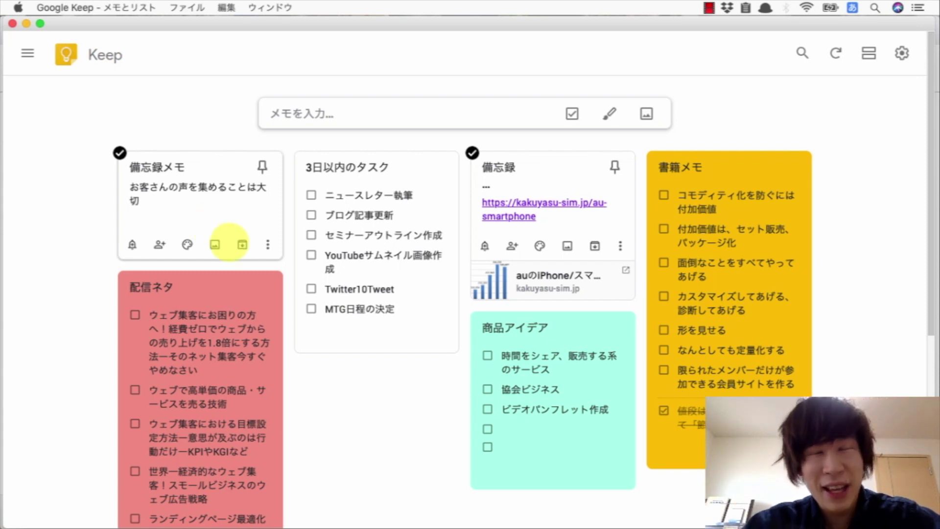
click(241, 244)
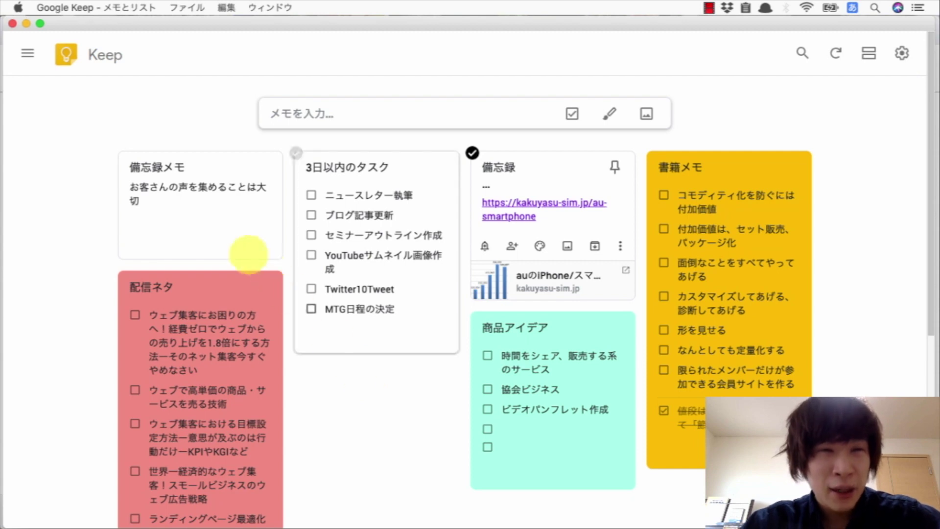
click(346, 220)
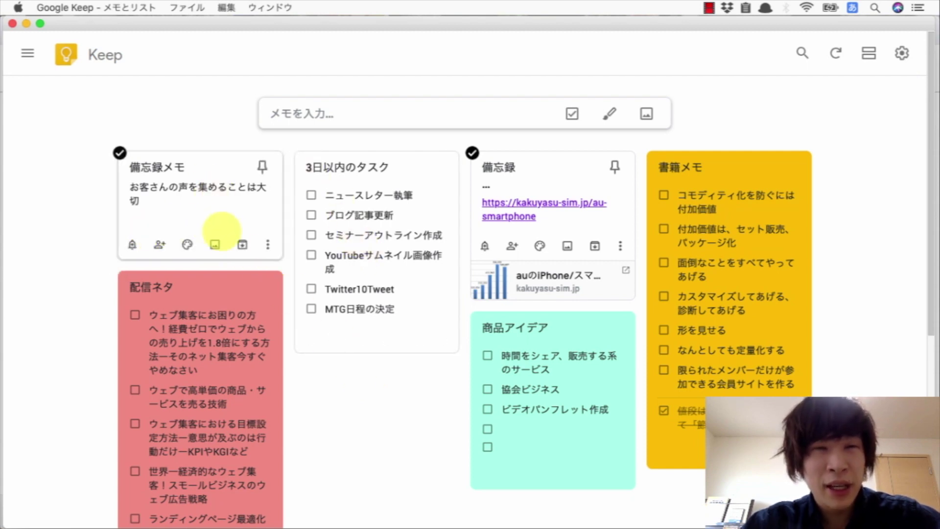
Step: Delete the 備忘録メモ note
click(268, 245)
click(289, 271)
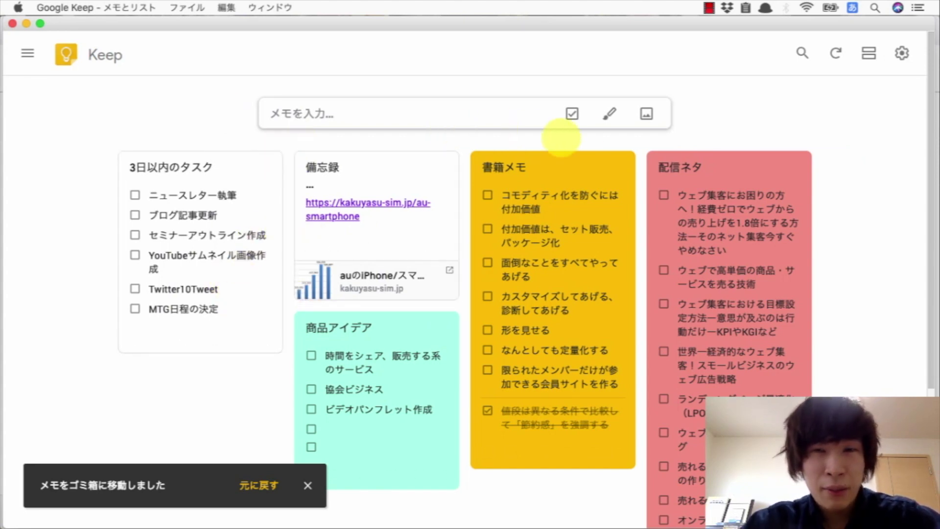
Step: Create a drawing note with one curved freehand pen stroke, leave its title and text empty, and close it
click(609, 113)
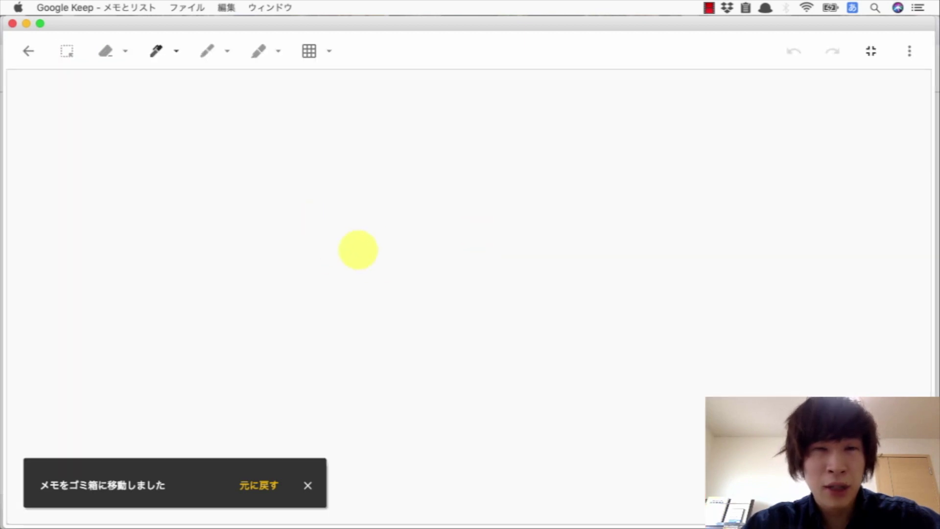
mouse_move(280, 195)
mouse_down()
mouse_move(385, 180)
mouse_move(583, 191)
mouse_up()
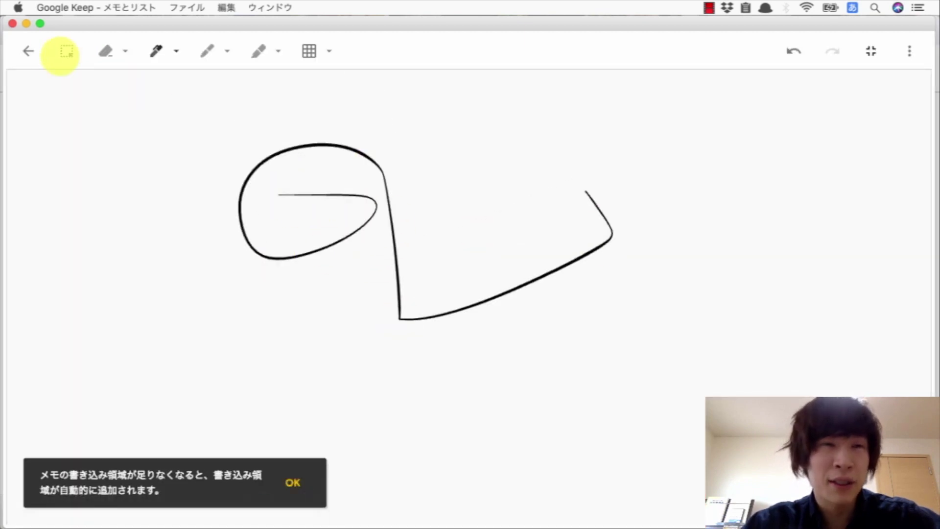
click(28, 51)
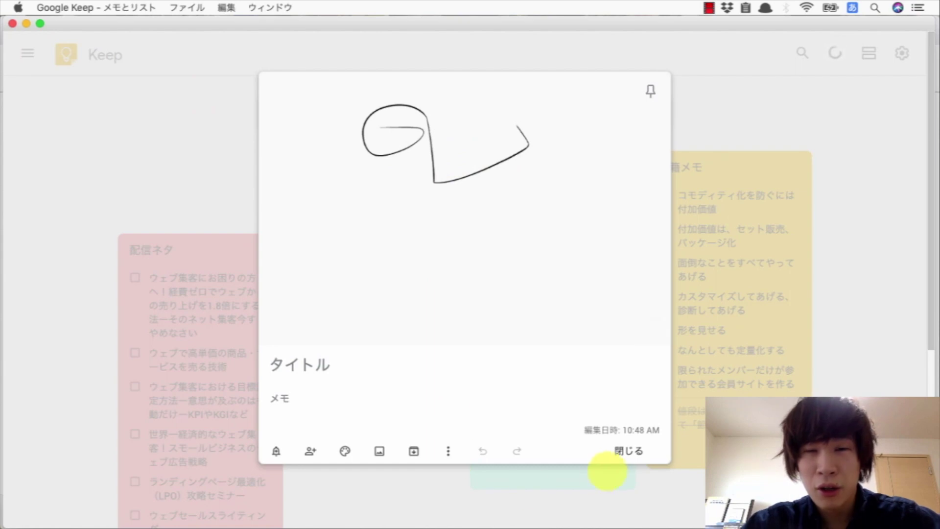
click(626, 457)
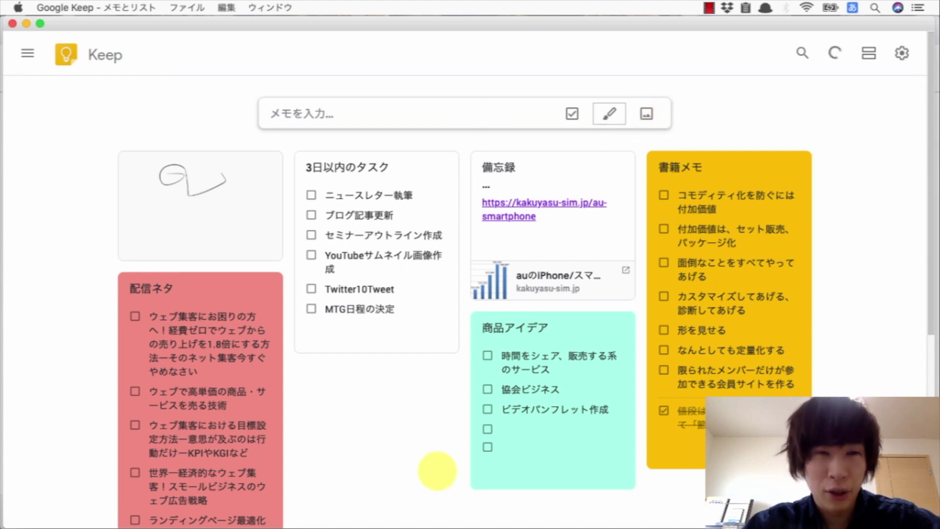
scroll(437, 471, down, 6)
scroll(437, 470, up, 6)
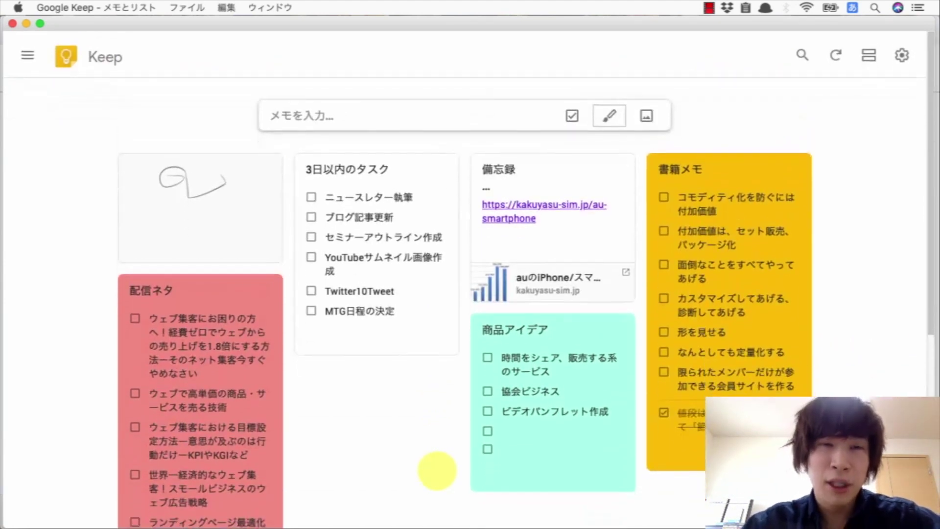